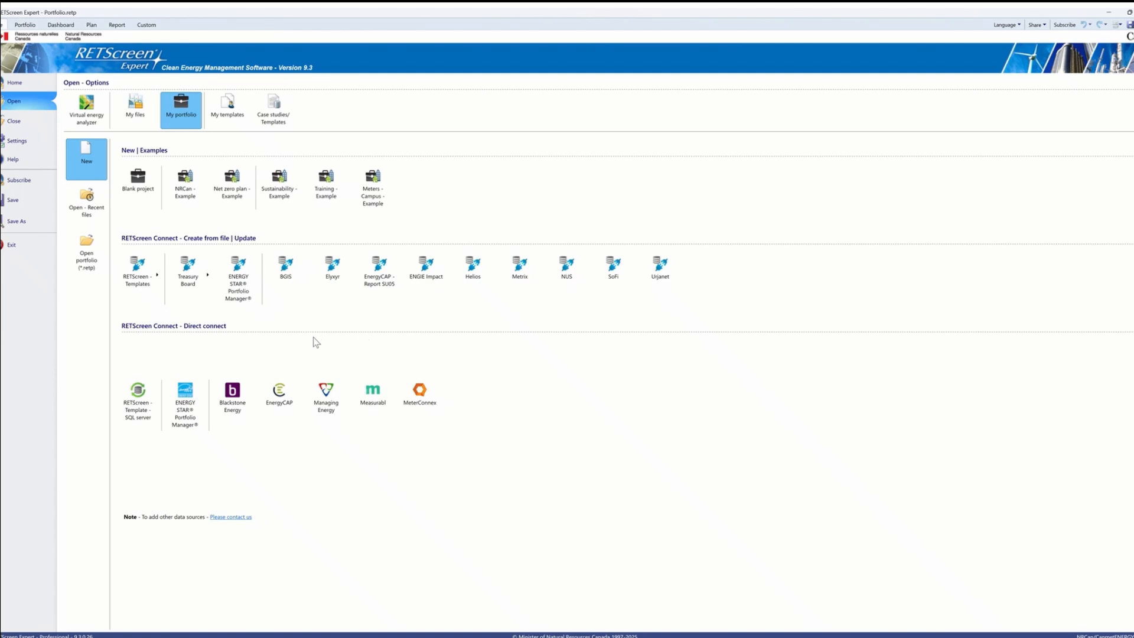
Create a new portfolio in the TEST ESPM folder through the direct connection to ENERGY STAR Portfolio Manager.
click(187, 400)
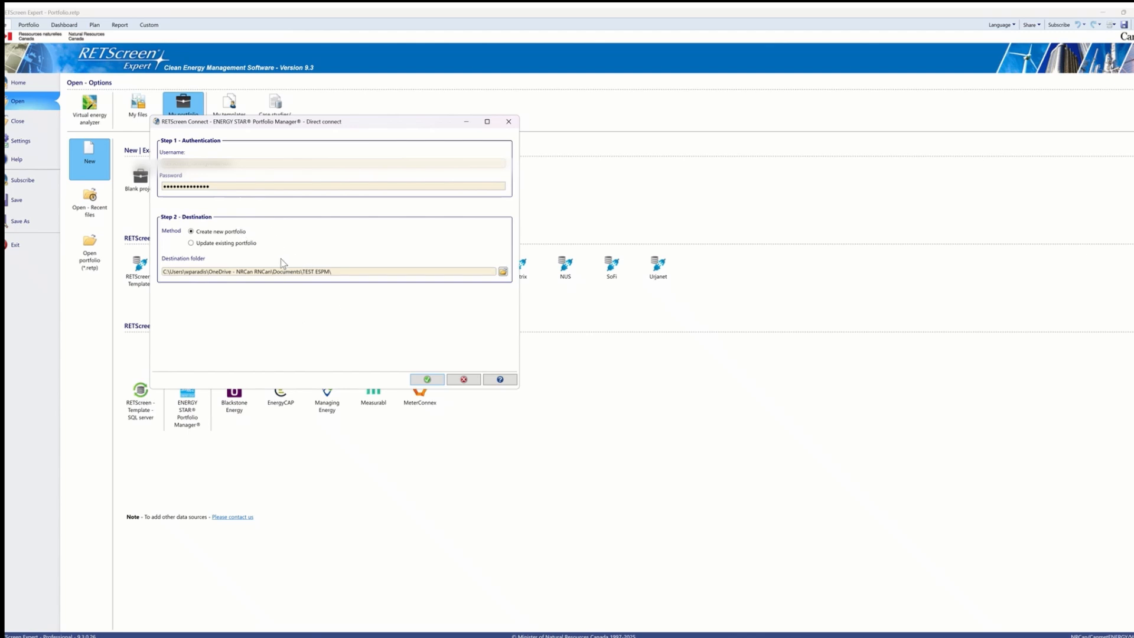
click(440, 381)
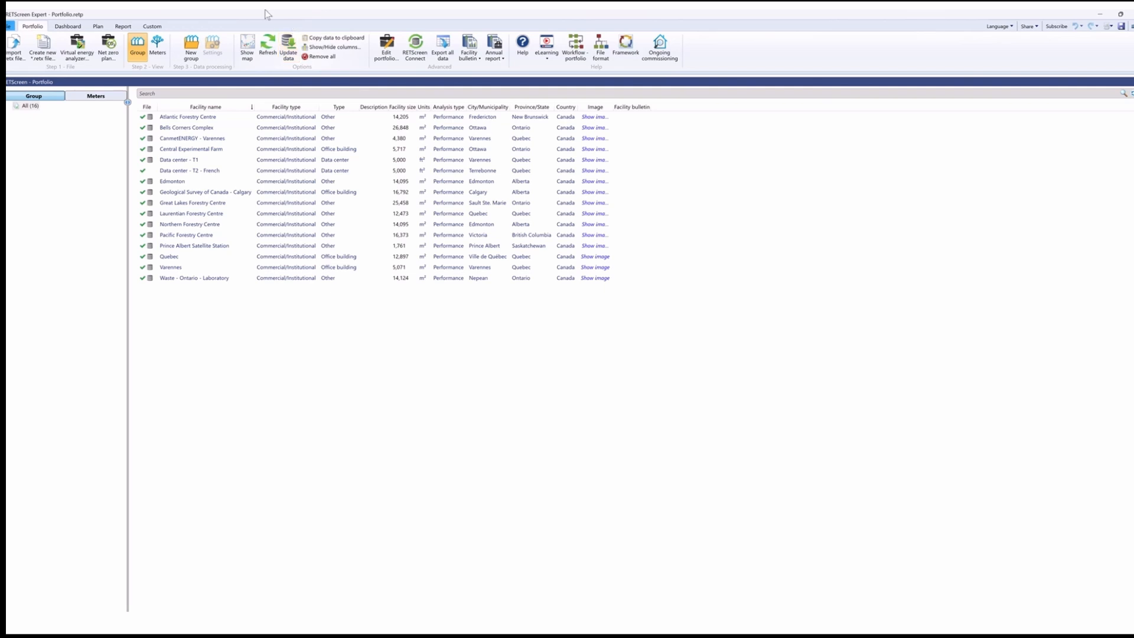
View the option for updating an existing portfolio in the ENERGY STAR Portfolio Manager direct connection, and cancel the dialog.
click(9, 27)
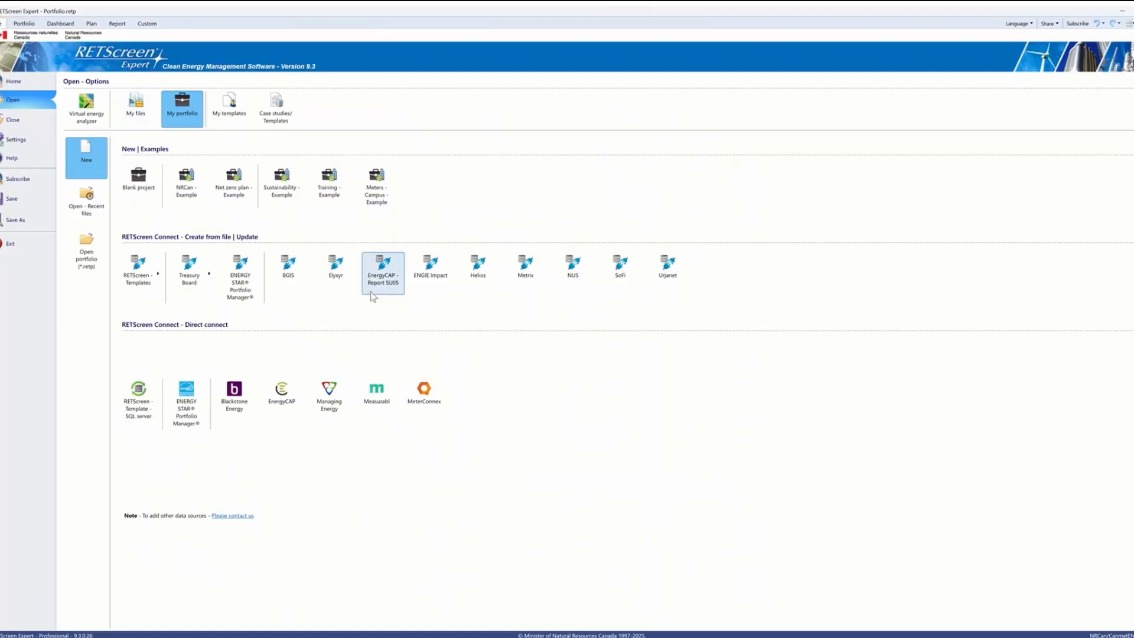
click(200, 390)
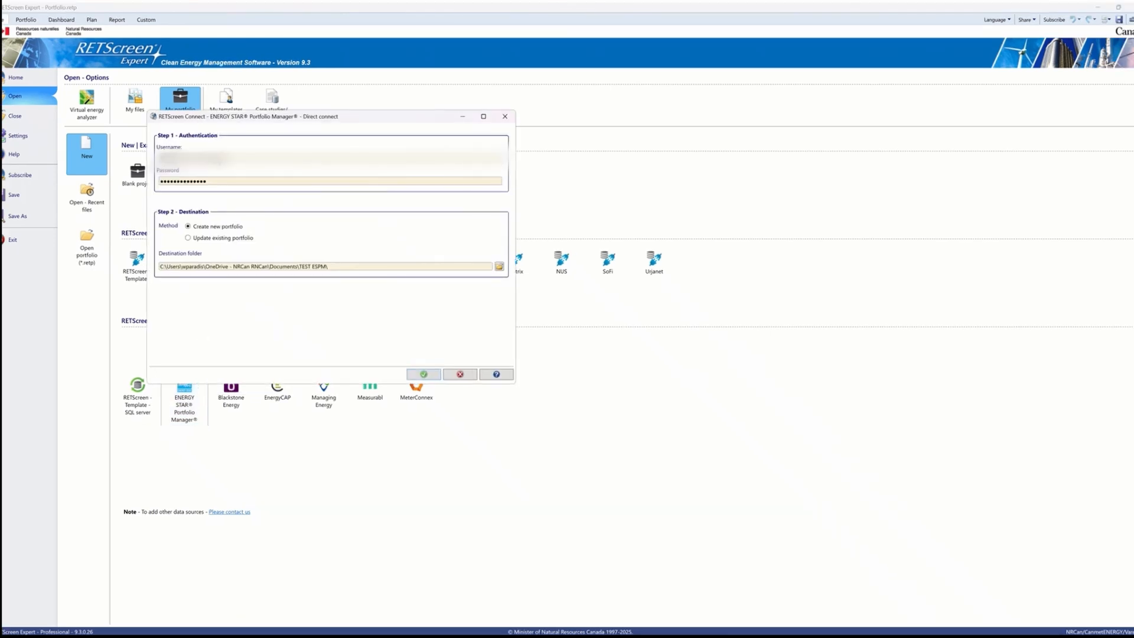
click(229, 244)
click(460, 374)
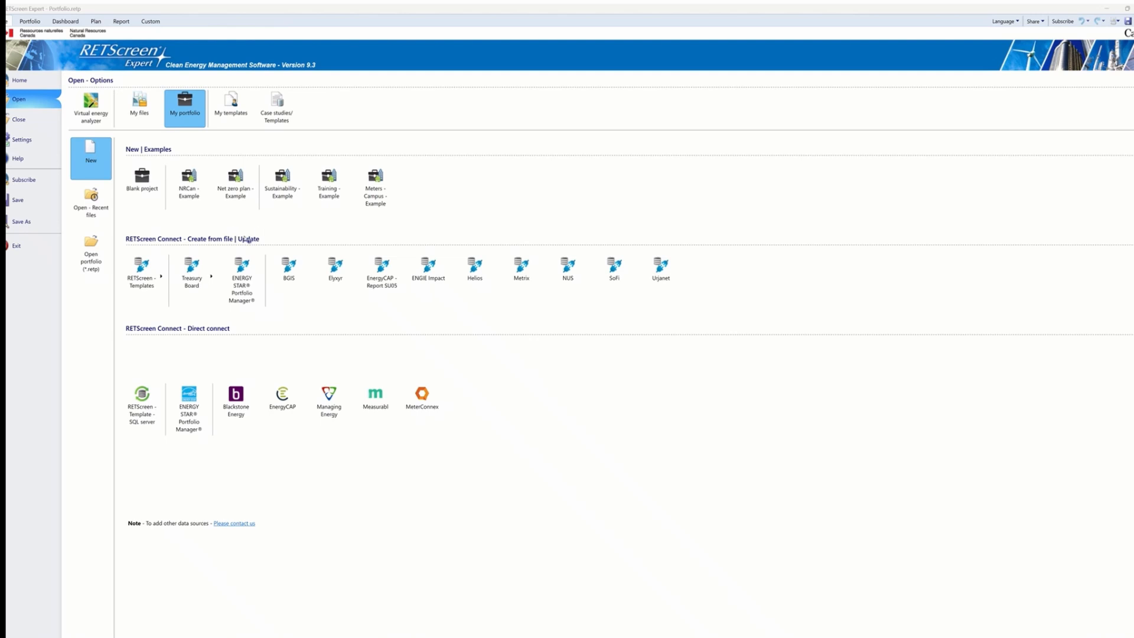
Examine the data source, destination and end date options for creating a portfolio from an ENERGY STAR Portfolio Manager file.
click(248, 269)
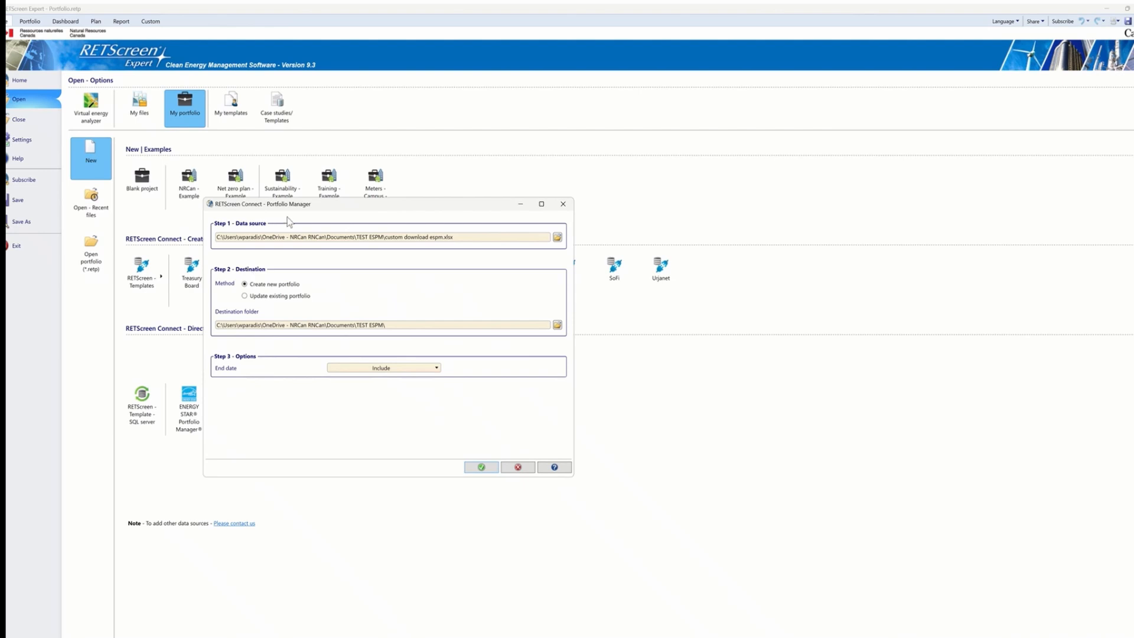
drag(277, 205, 306, 205)
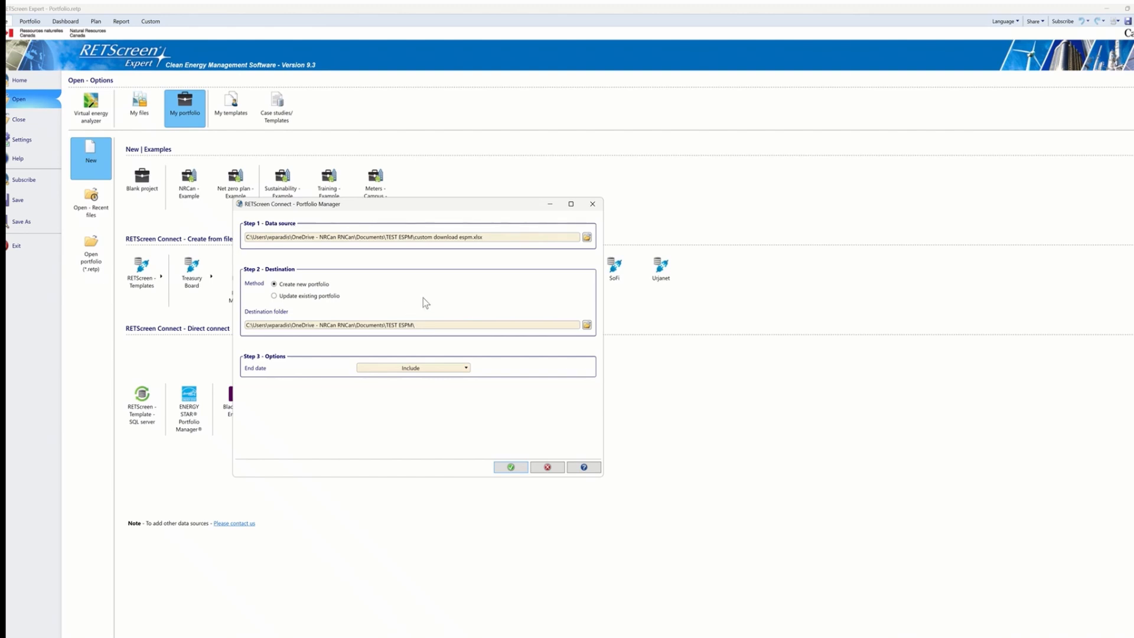
click(548, 467)
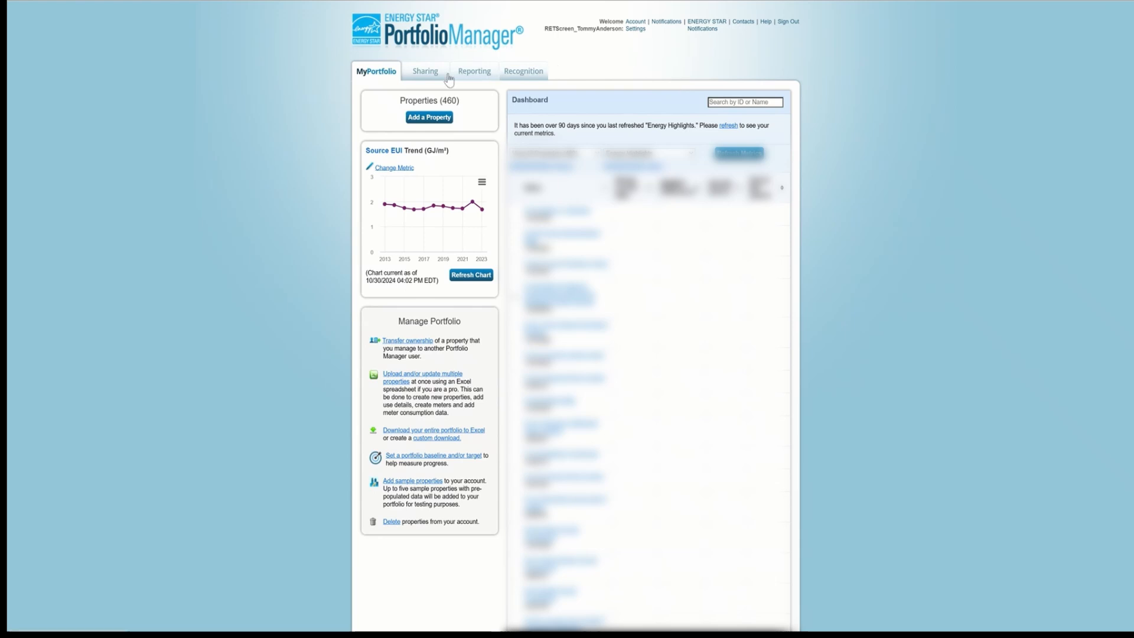
Try the download of the entire portfolio to Excel in ENERGY STAR Portfolio Manager, and return to the portfolio page.
scroll(274, 200, down, 1)
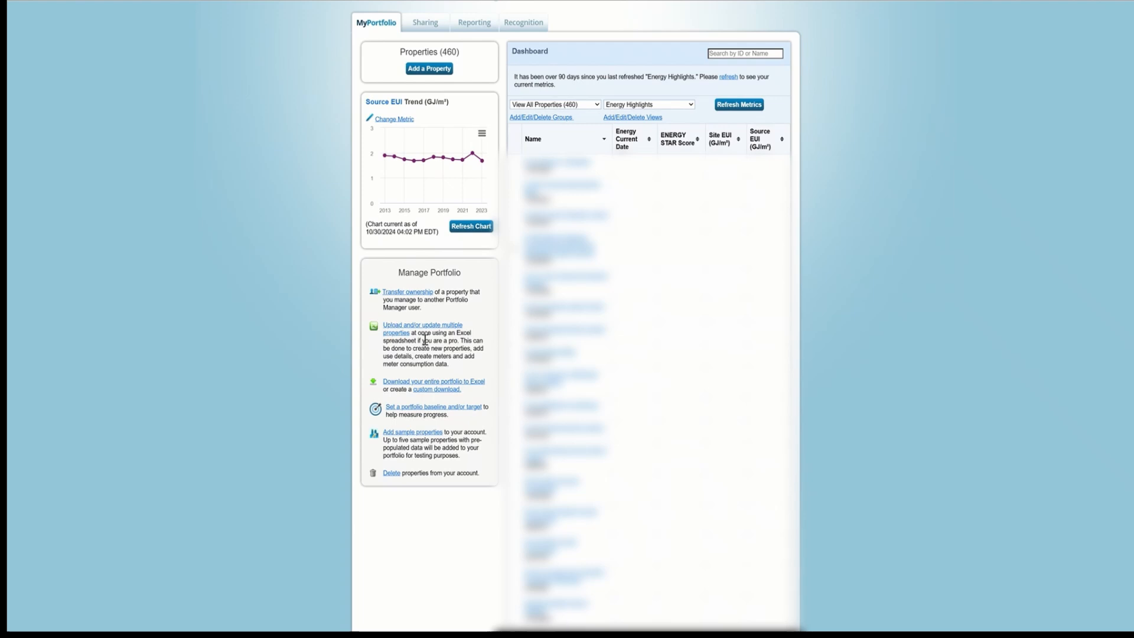
click(439, 384)
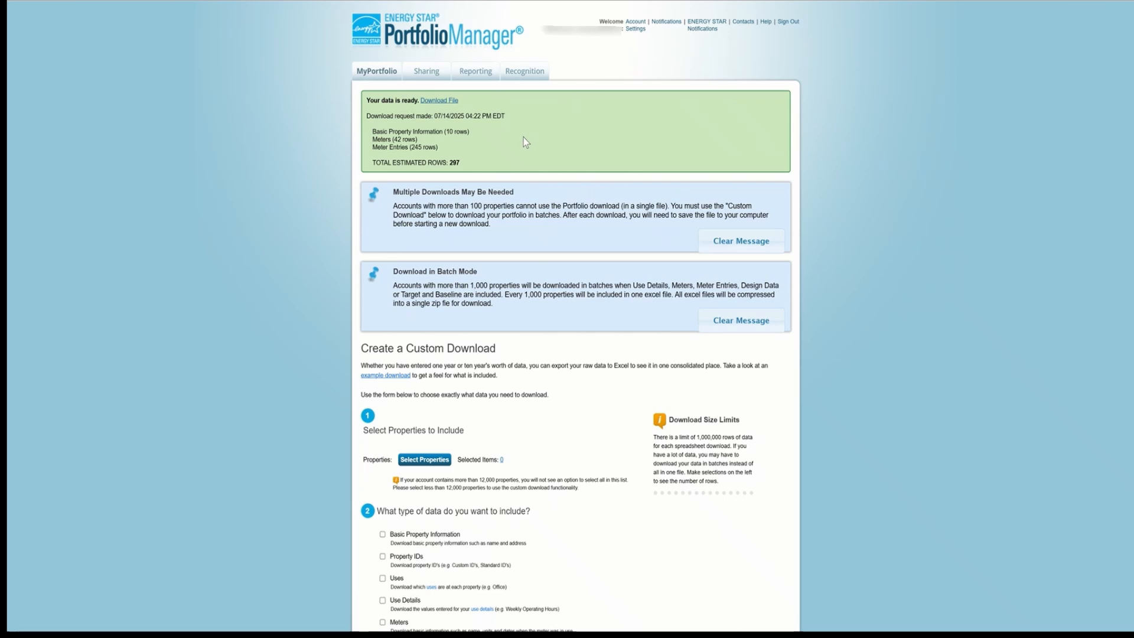
click(376, 73)
scroll(328, 217, down, 1)
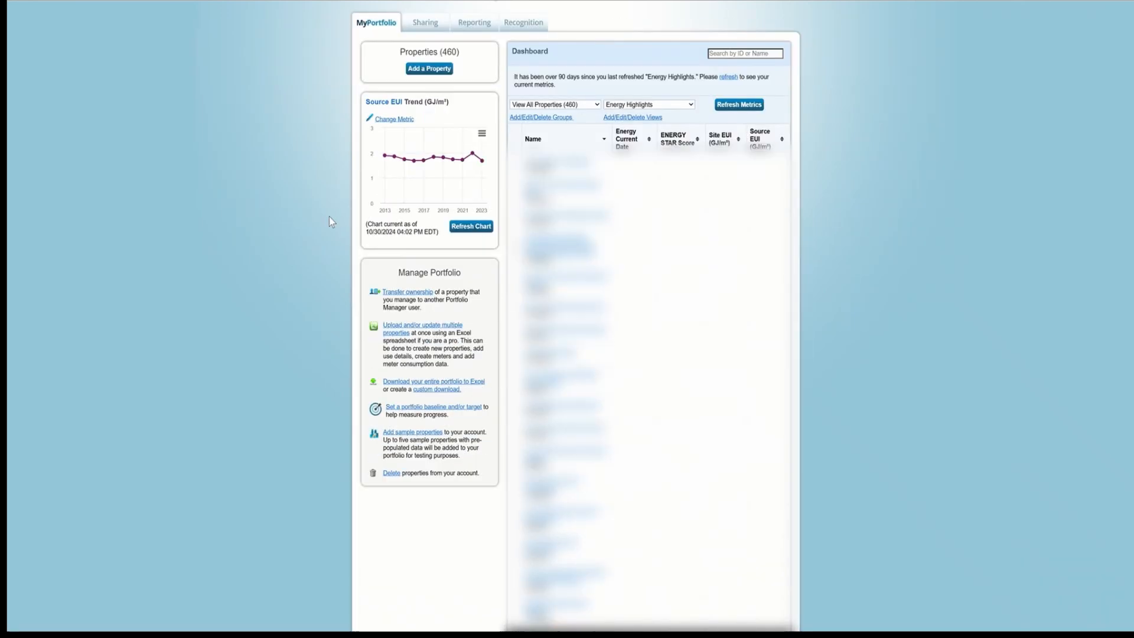
Open the custom download form and apply a selection of all properties in the Portfolios test group.
click(452, 393)
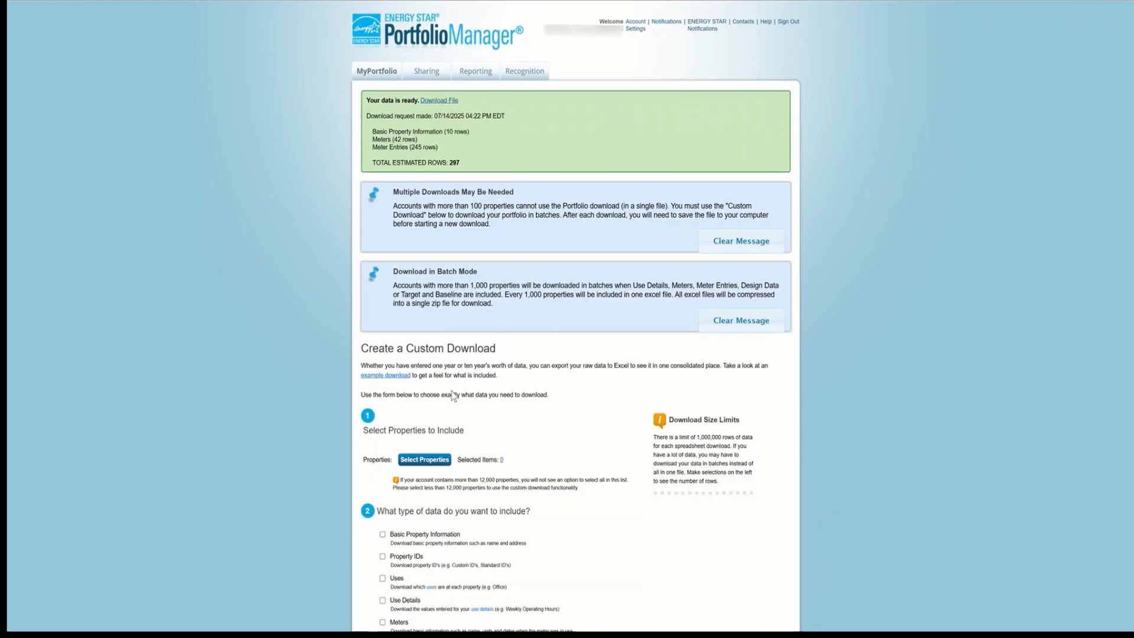
scroll(453, 372, down, 1)
scroll(454, 365, down, 3)
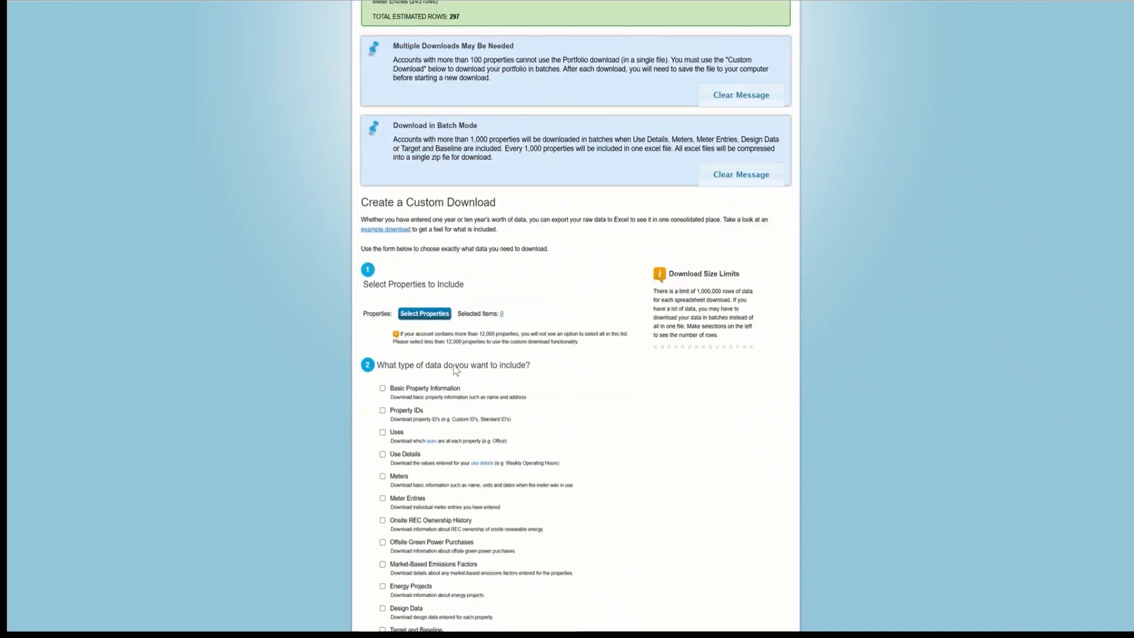
scroll(455, 365, down, 1)
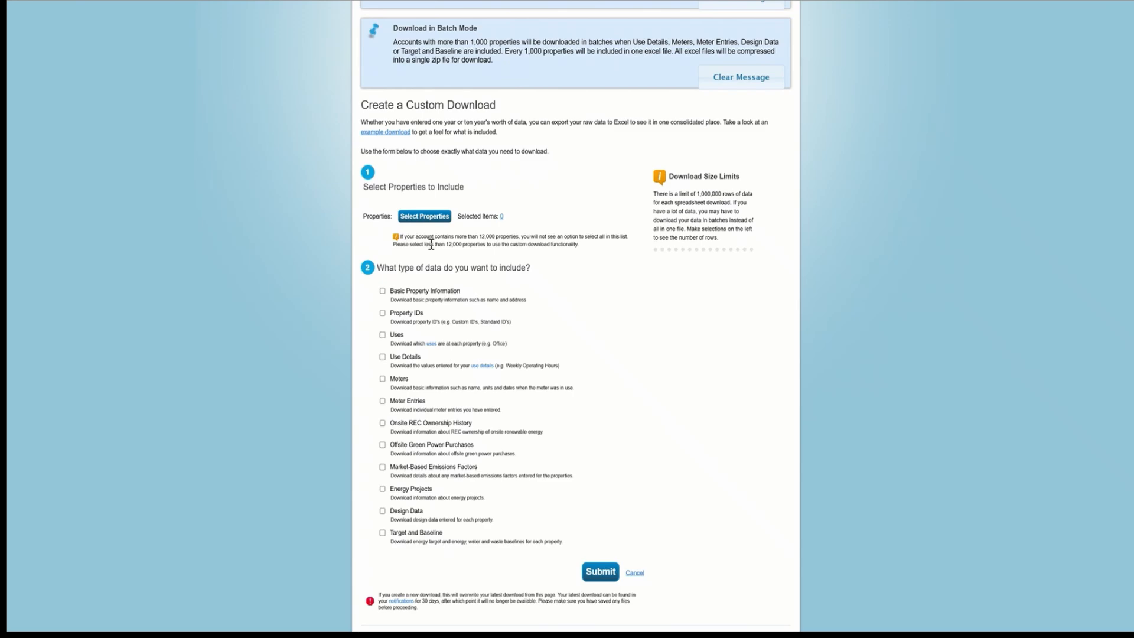
click(423, 217)
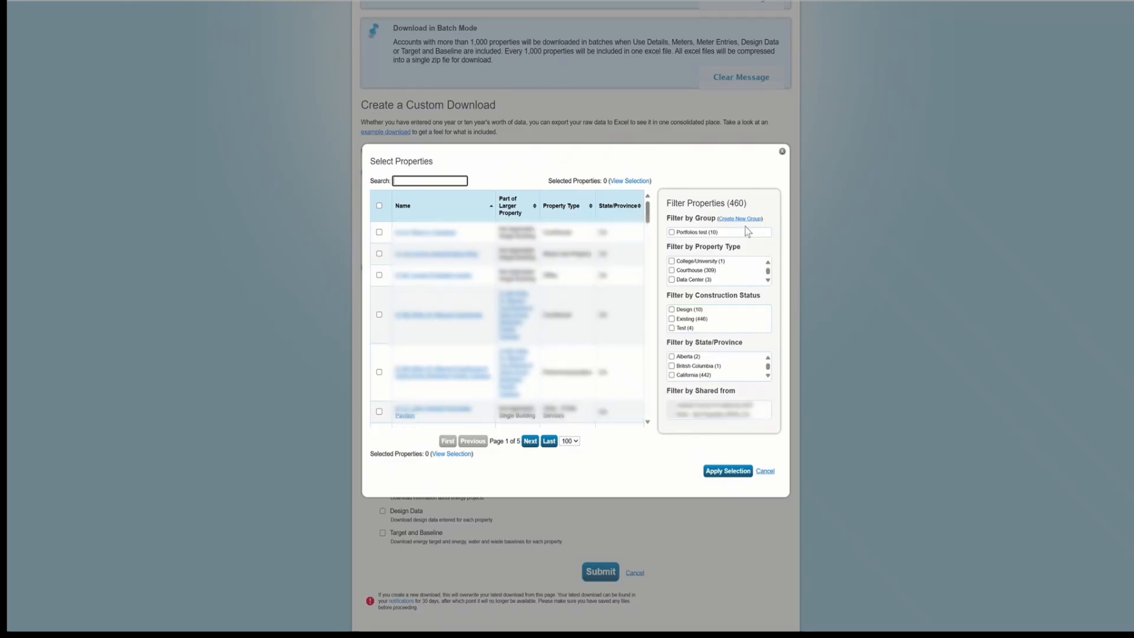
click(673, 233)
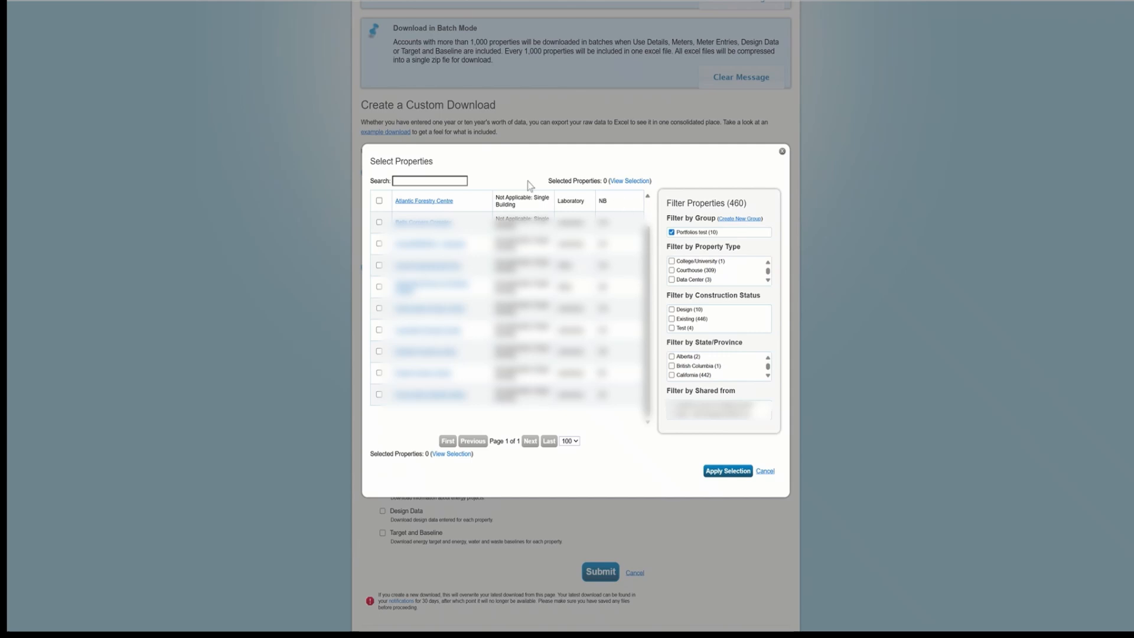
click(379, 206)
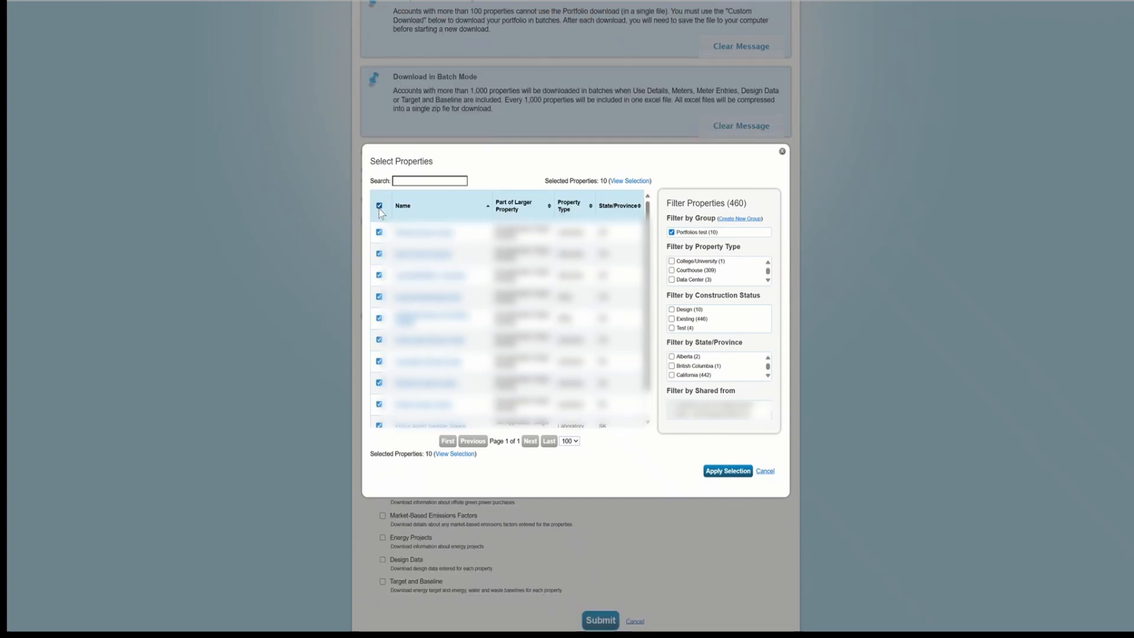
click(728, 472)
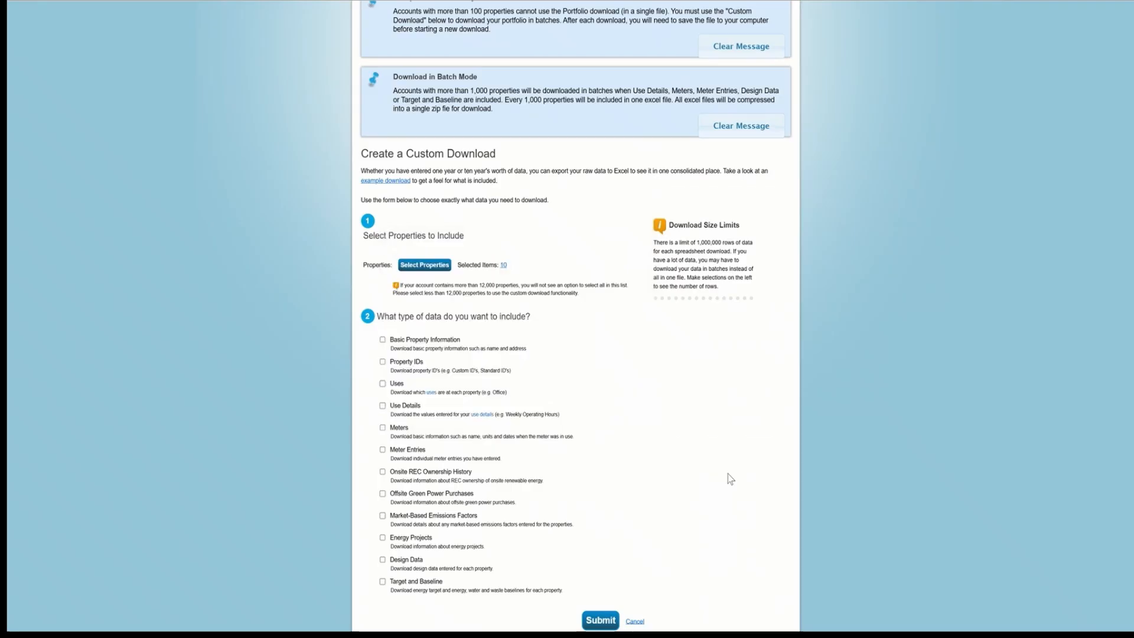
Include Basic Property Information and Meters in the custom download, with the Energy and Water meter types.
scroll(585, 359, down, 1)
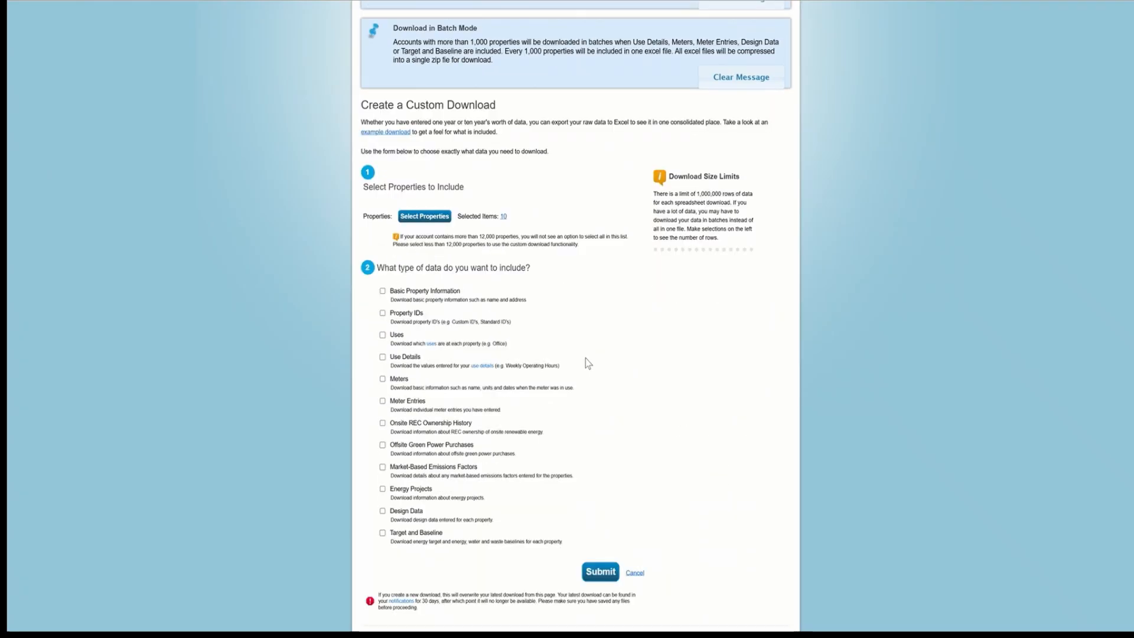
scroll(500, 243, down, 1)
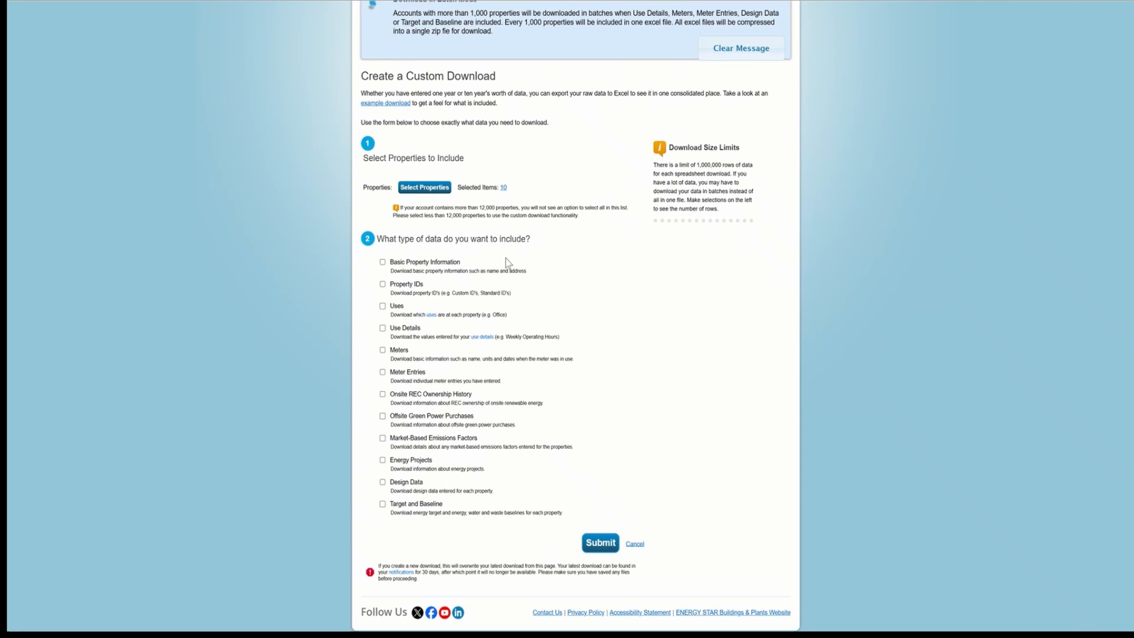
click(404, 265)
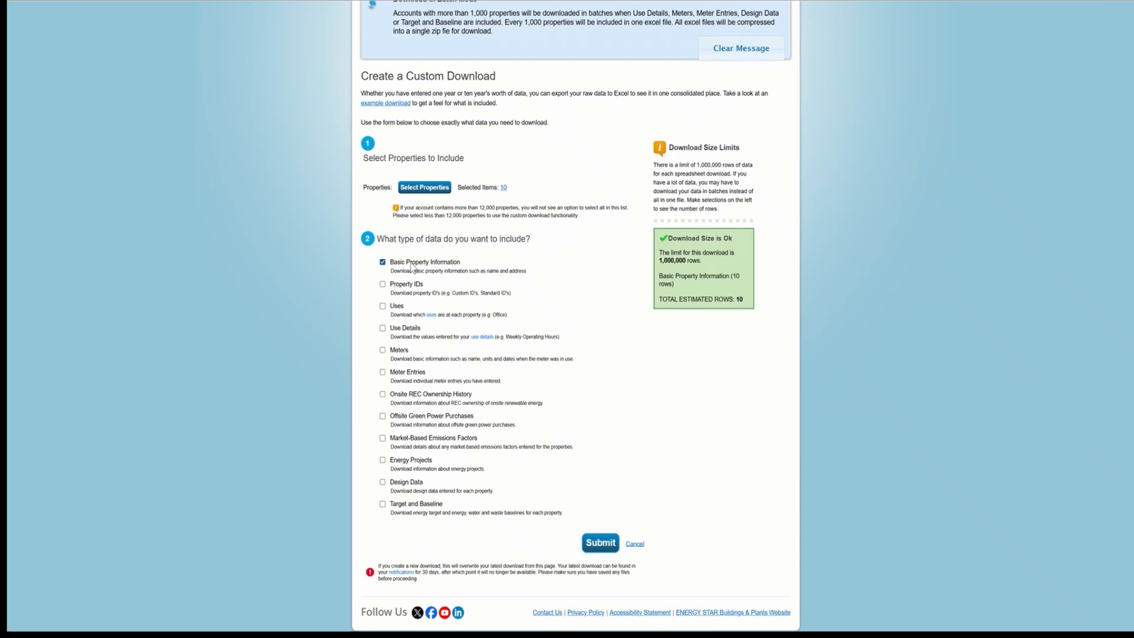
click(382, 351)
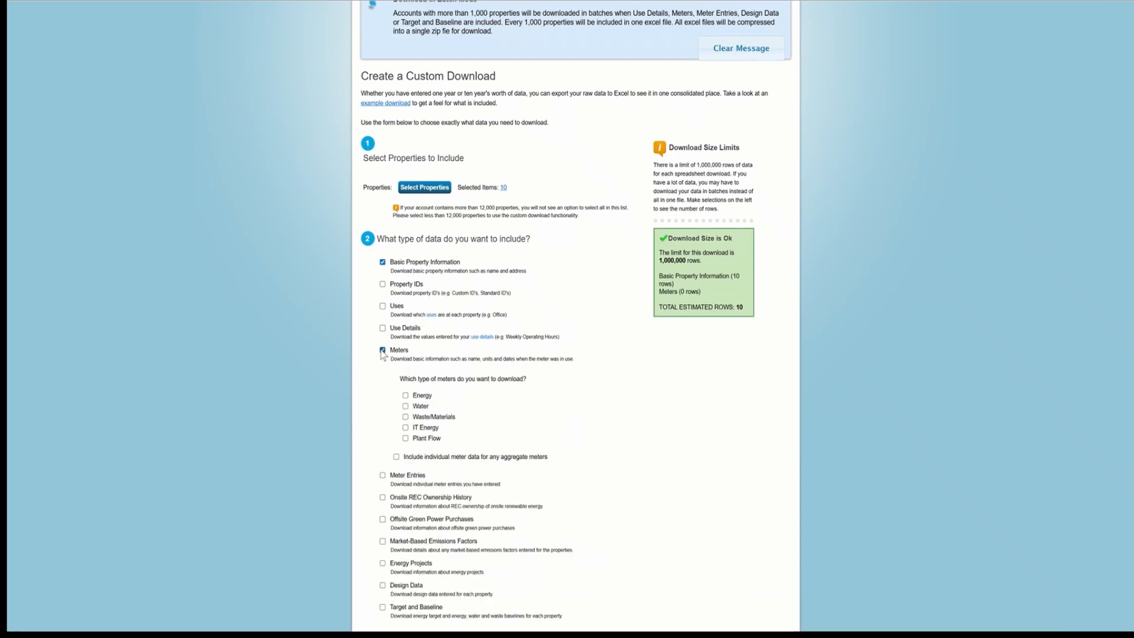
click(414, 396)
click(418, 407)
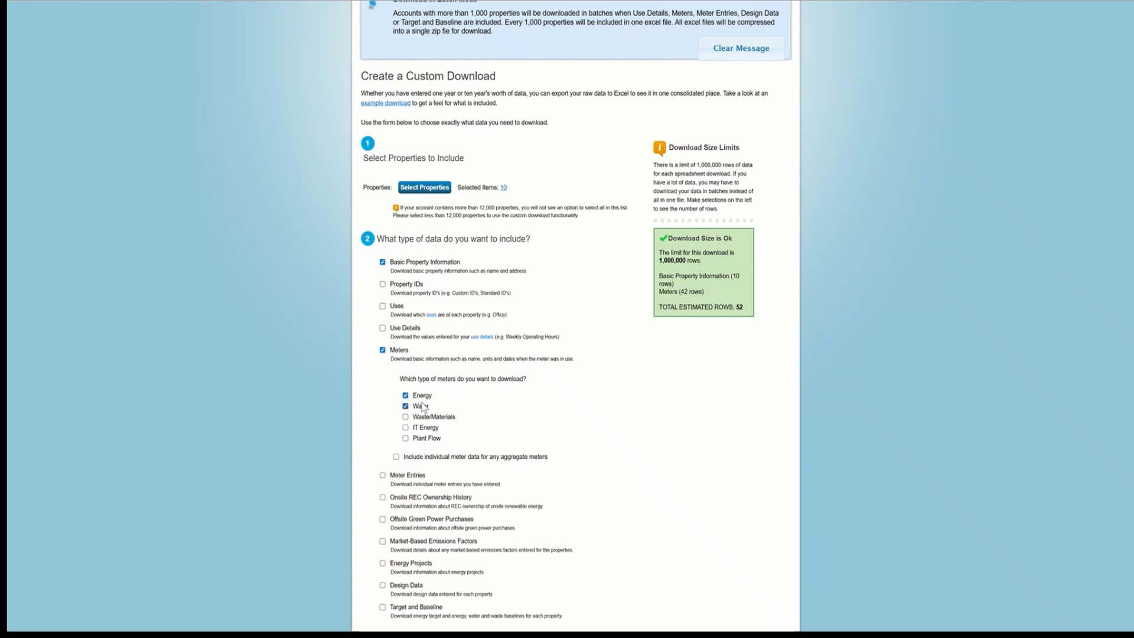
Include Meter Entries in the custom download, with the Energy and Water meter data types.
scroll(488, 383, down, 1)
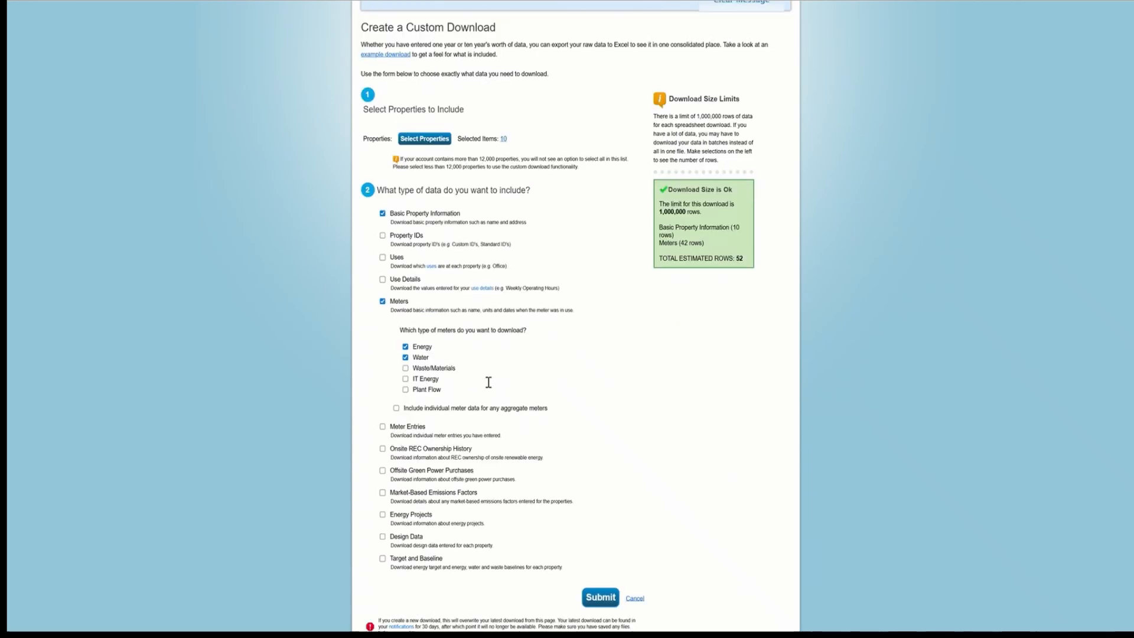
click(383, 426)
scroll(395, 421, down, 1)
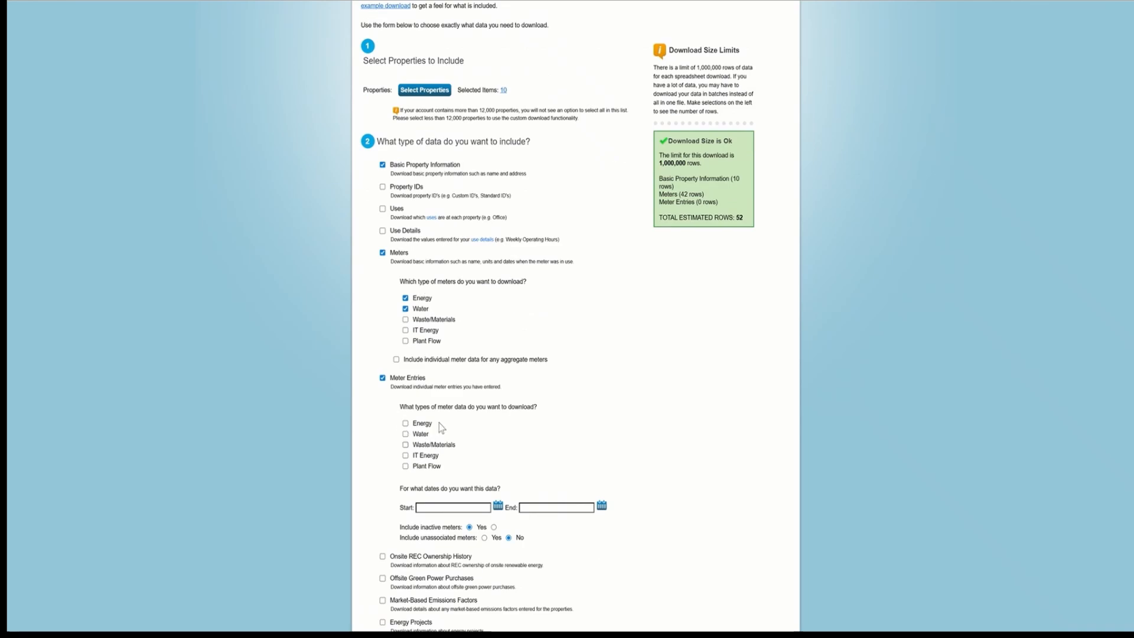
click(421, 423)
click(415, 437)
scroll(412, 258, down, 1)
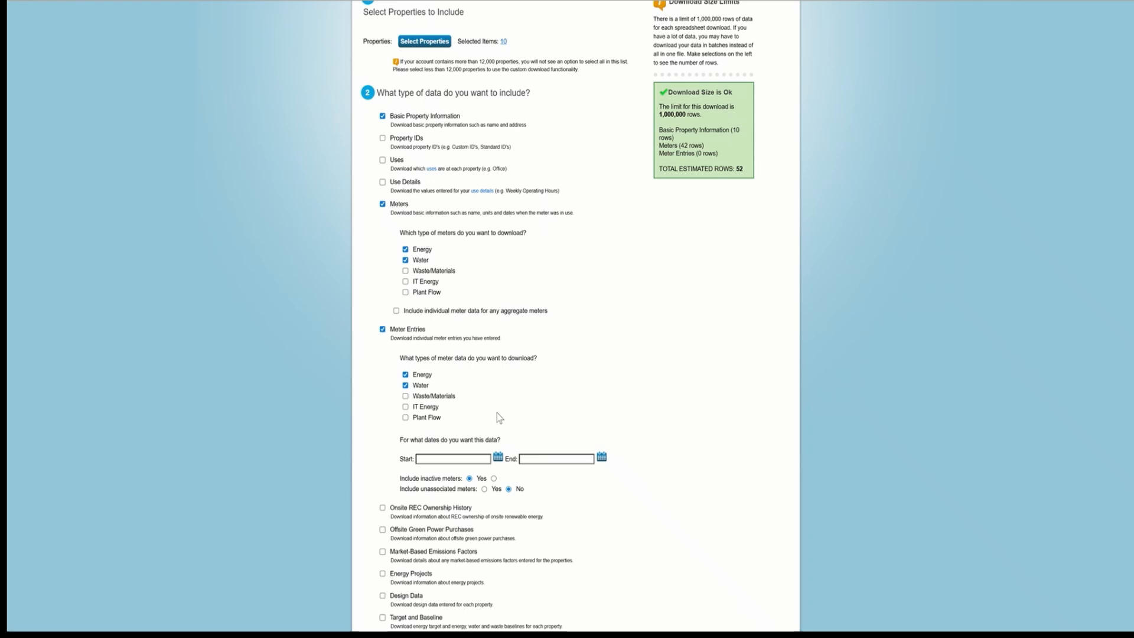
Set the meter entry date range to start on 03/01/2023 and end on 03/31/2024.
scroll(496, 412, down, 1)
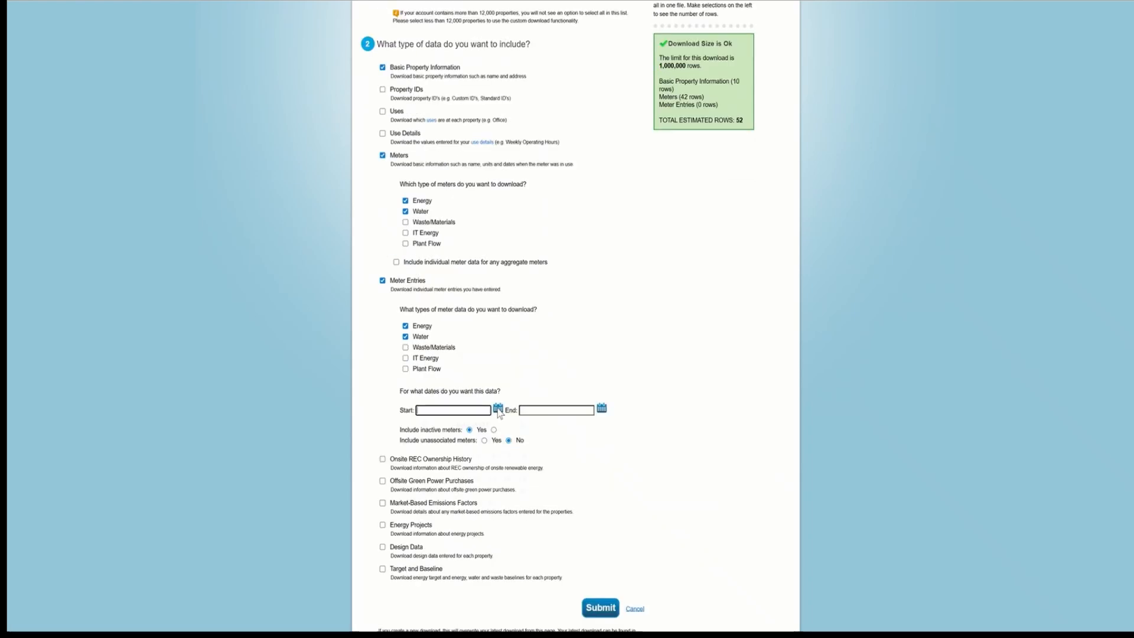
click(497, 409)
click(461, 453)
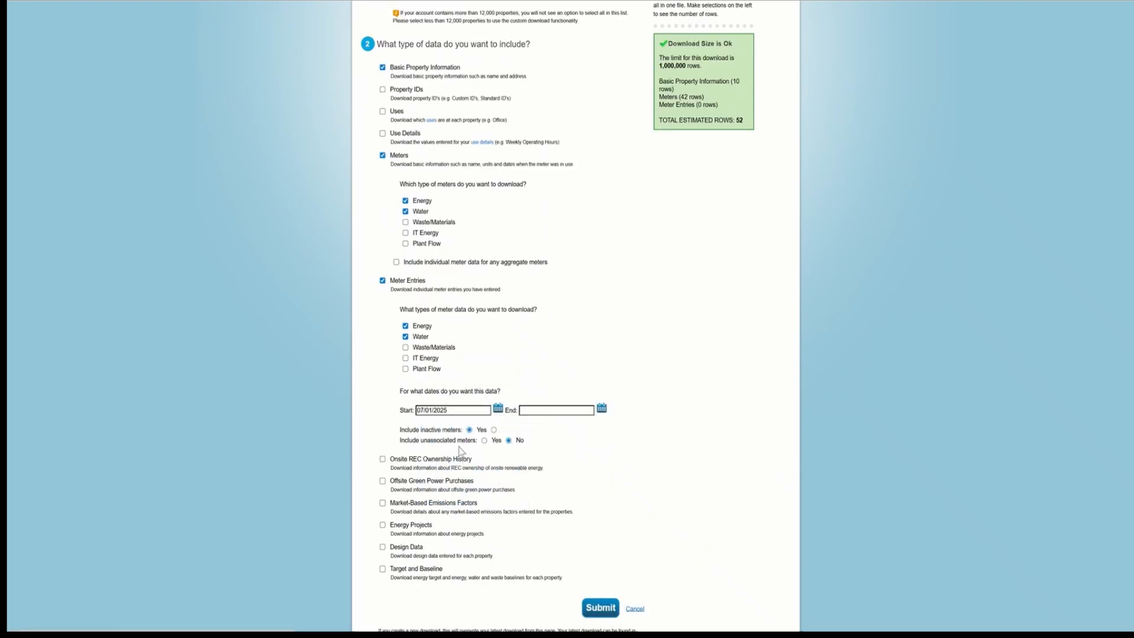
click(423, 409)
key(BackSpace)
text(3)
key(BackSpace)
text(3/01/2023)
click(551, 409)
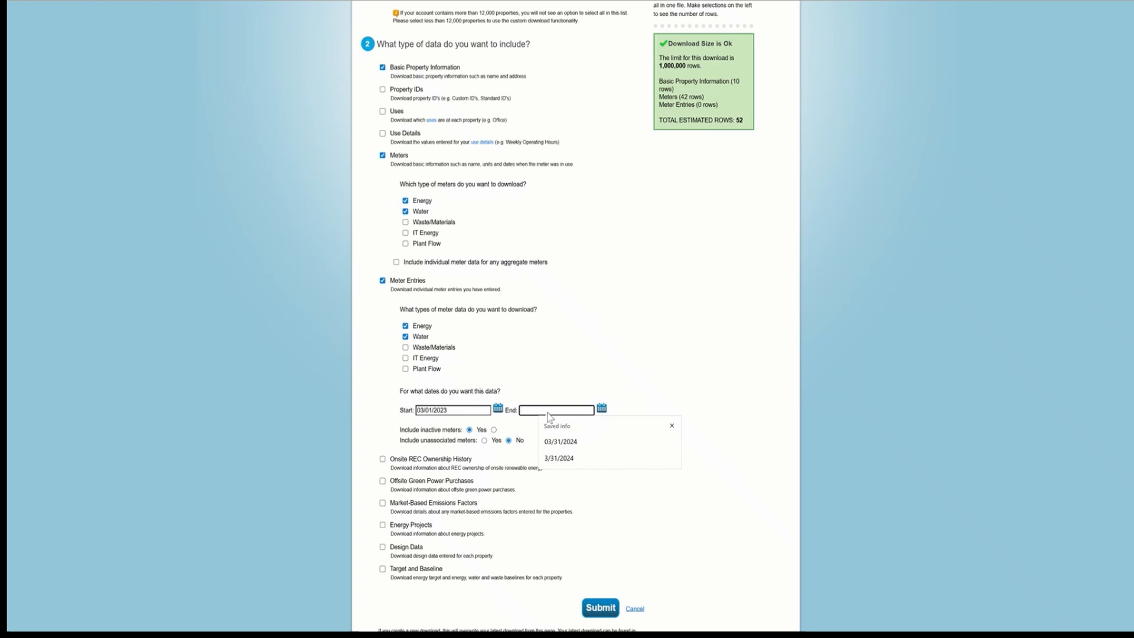
click(561, 441)
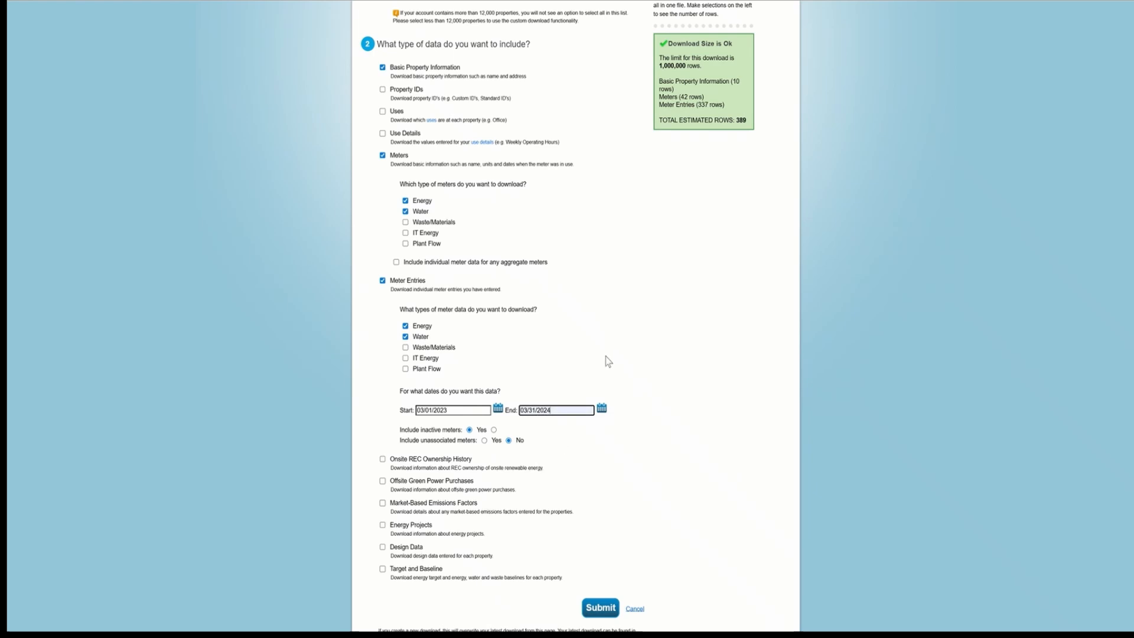
Exclude inactive meters from the meter entries and submit the custom download request.
scroll(603, 362, down, 1)
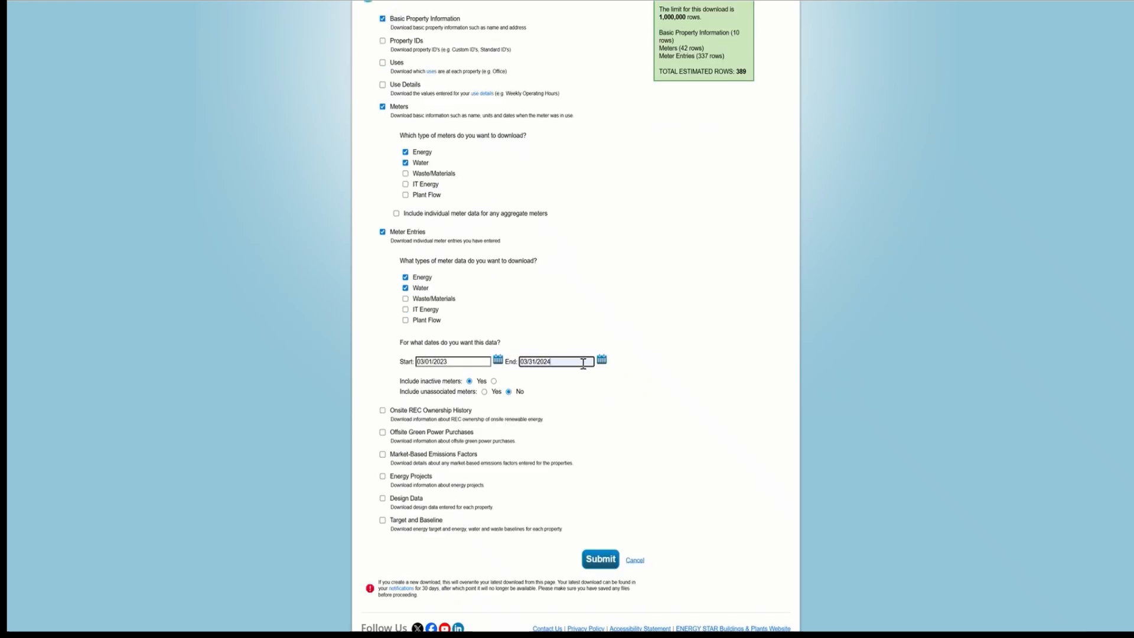
click(494, 381)
key(Return)
scroll(465, 400, up, 4)
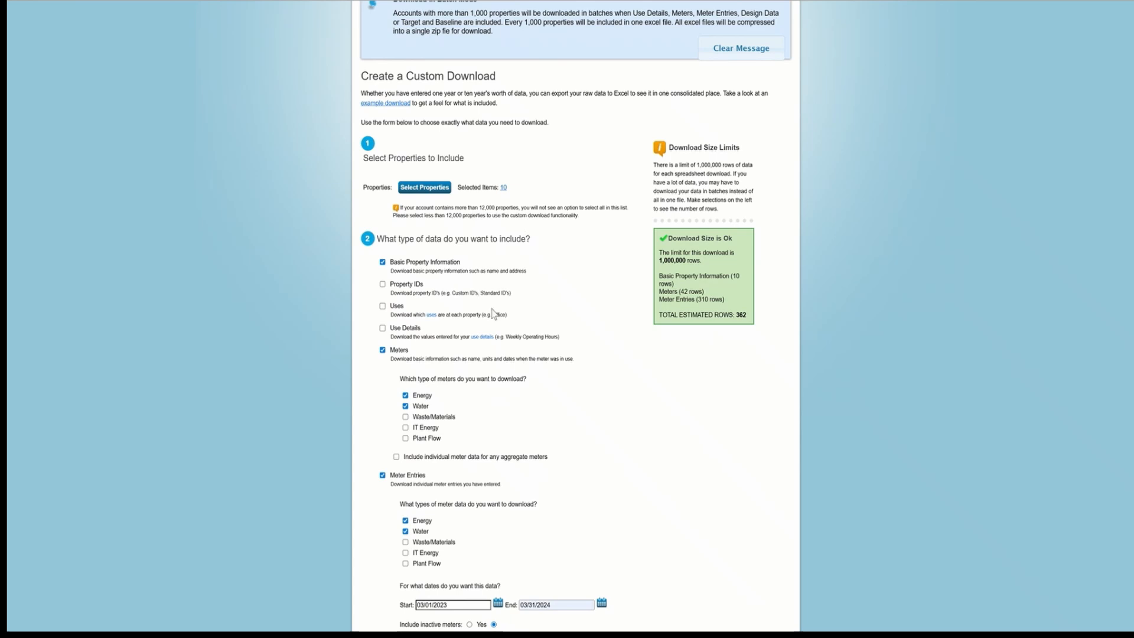
scroll(493, 313, down, 2)
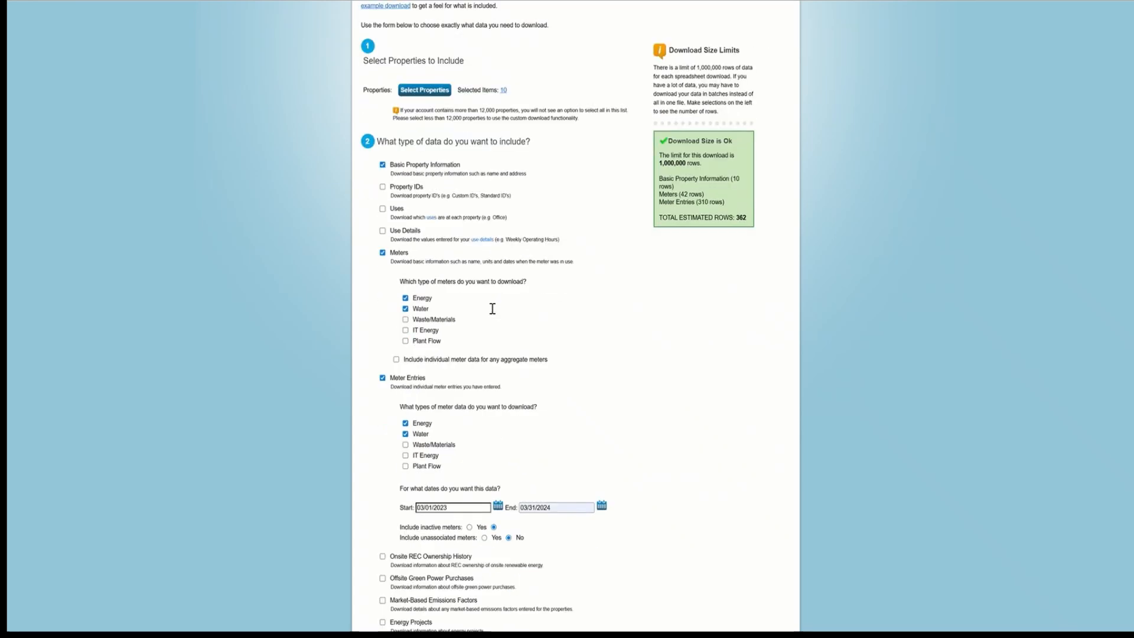
scroll(492, 309, down, 3)
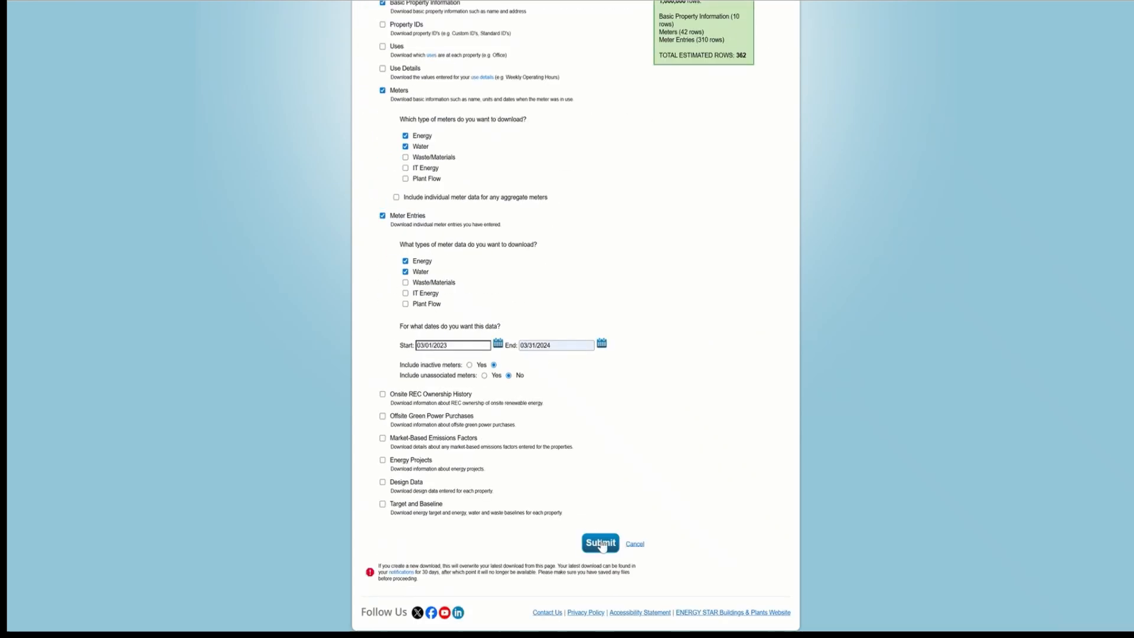
click(602, 544)
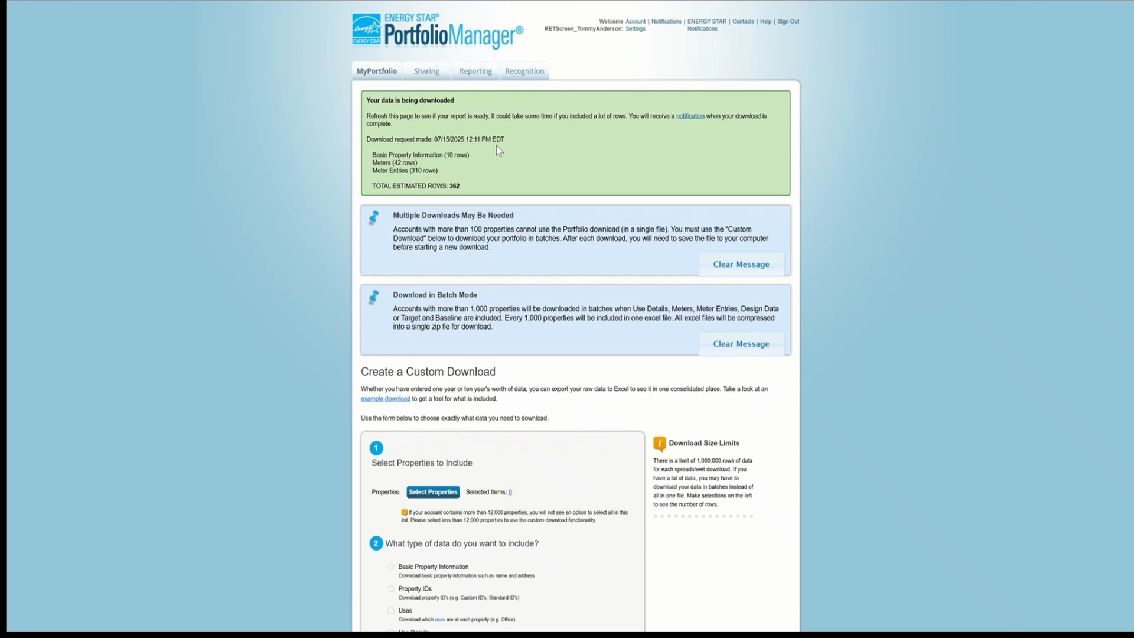
Refresh the custom download page, download the finished Custom_Download.xlsx file and switch to RETScreen Expert.
click(26, 2)
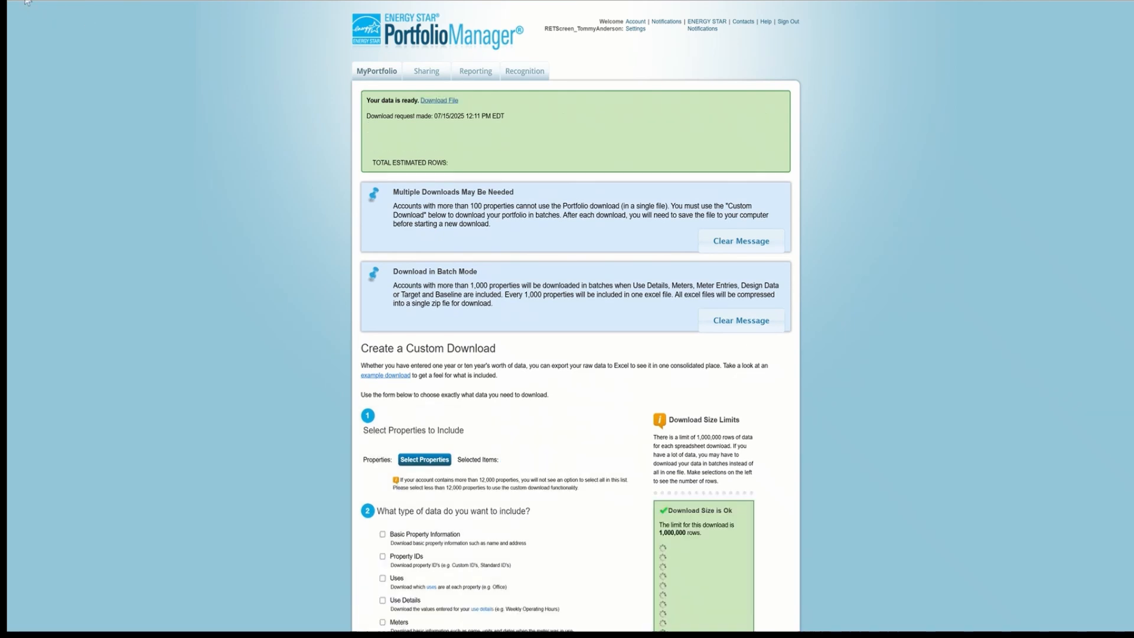
click(429, 106)
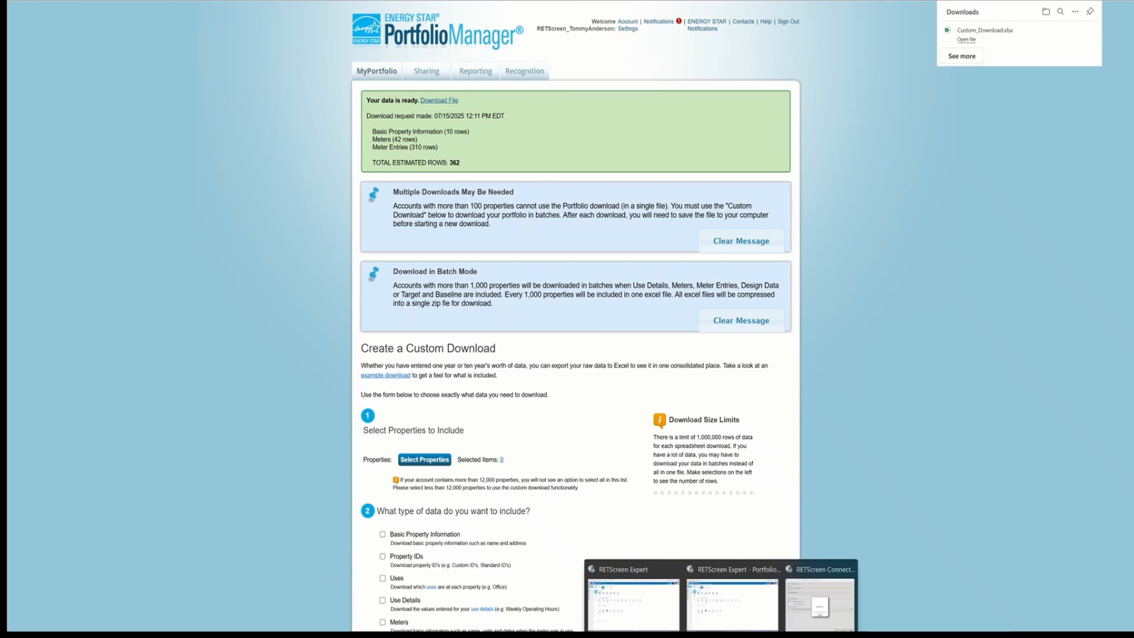
click(823, 602)
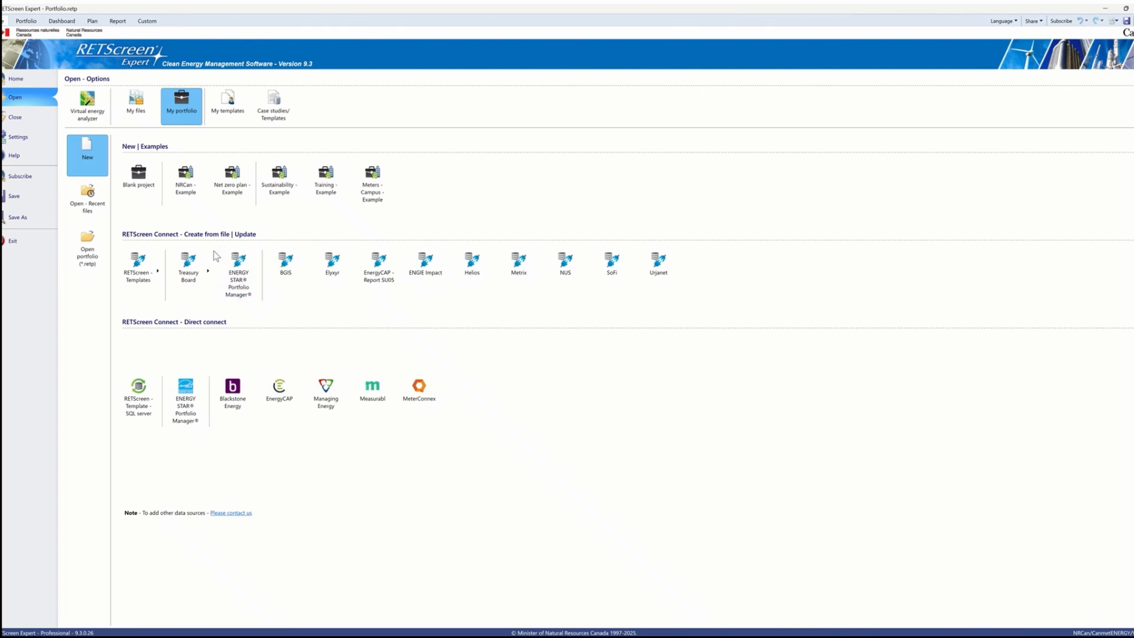
Examine the ENERGY STAR Portfolio Manager file import and its Update existing portfolio options, without importing anything.
click(235, 263)
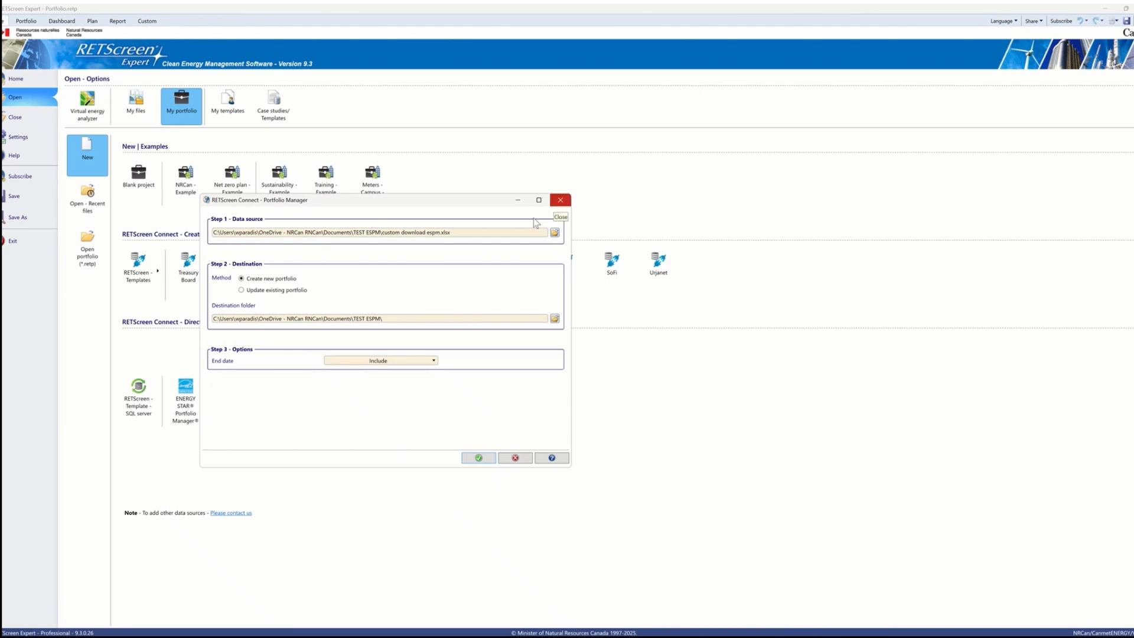
click(281, 290)
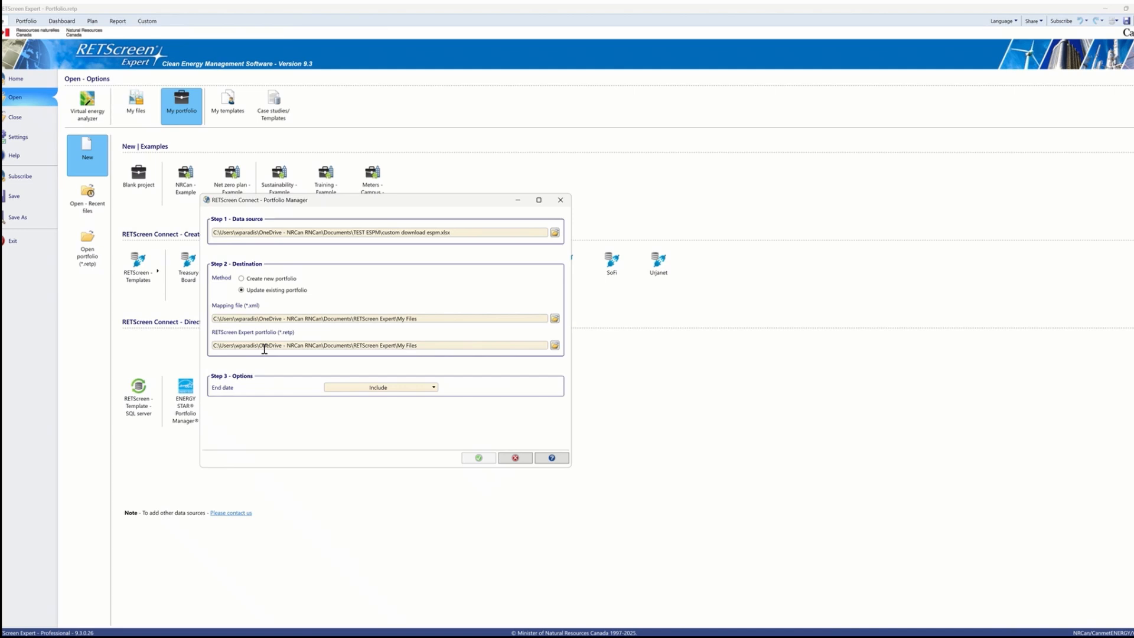
click(514, 458)
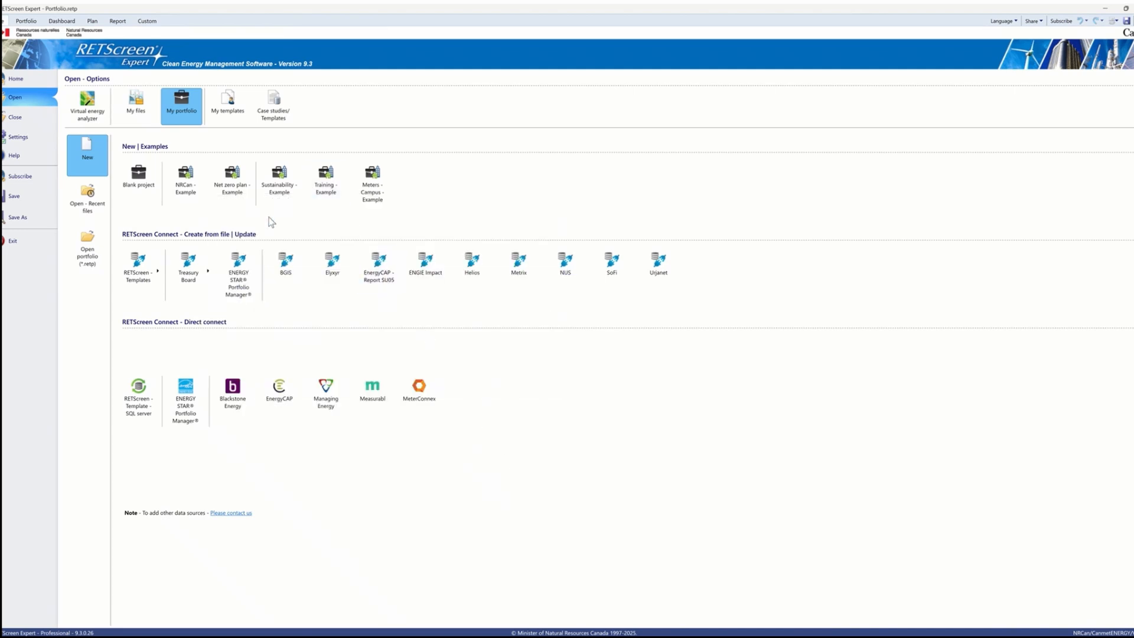
Refresh the facility files in the portfolio and choose Meter Entries as the worksheet in RETScreen Connect.
click(27, 22)
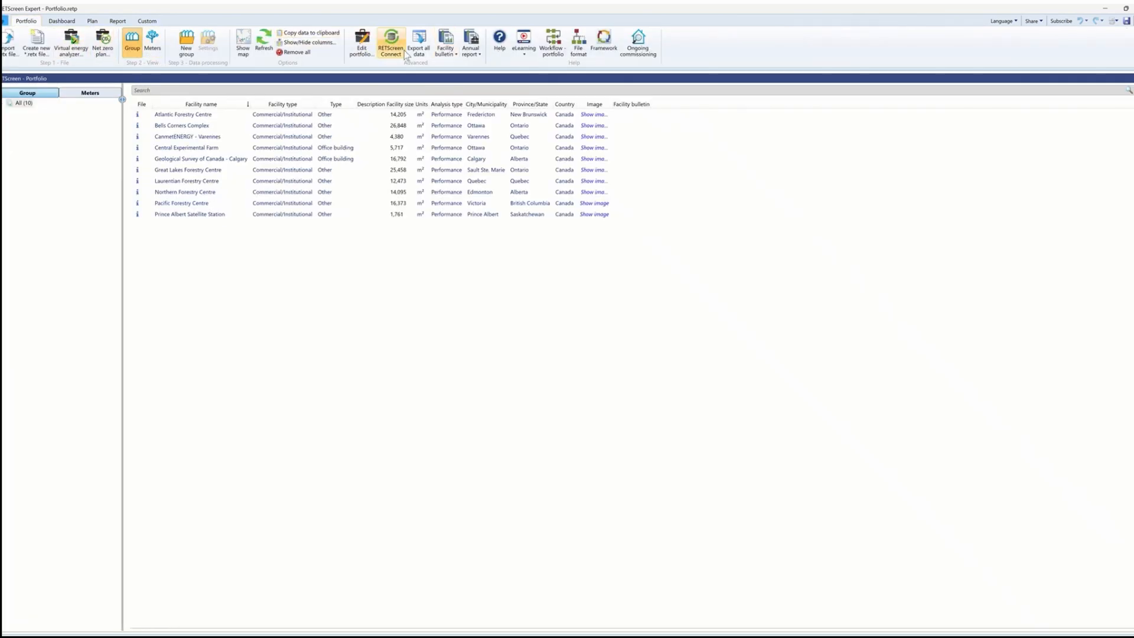
click(267, 45)
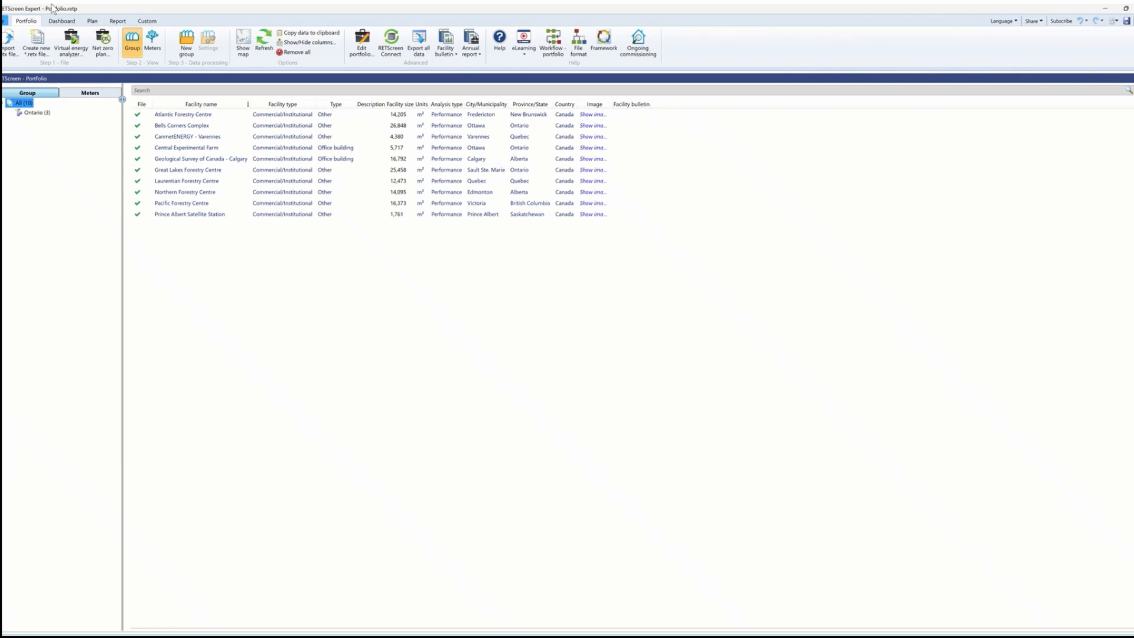
click(390, 41)
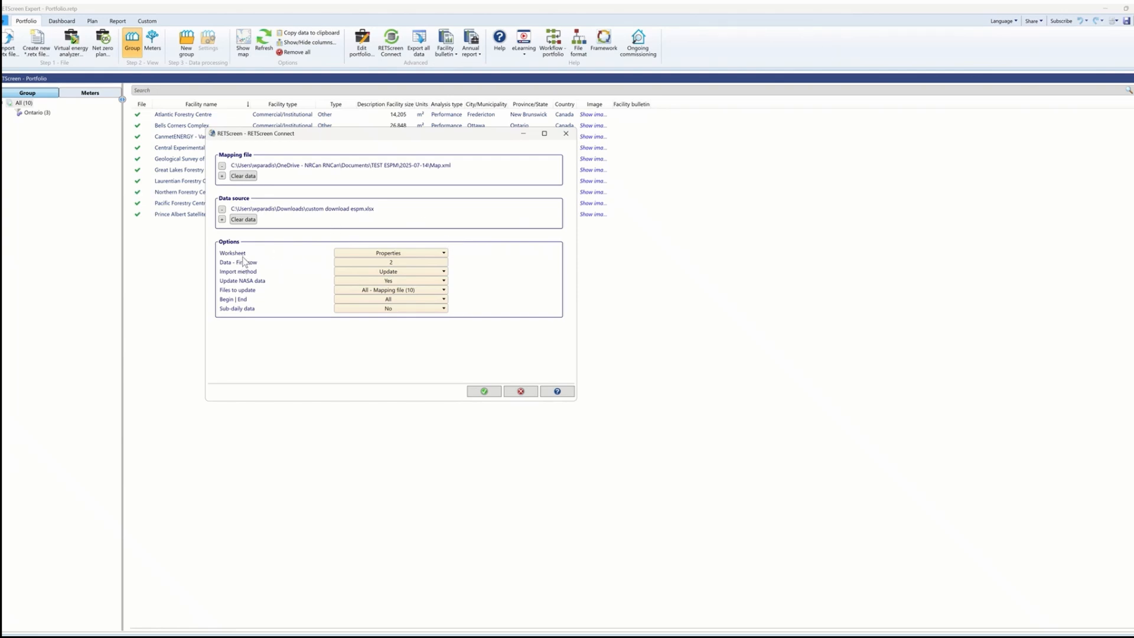
click(413, 253)
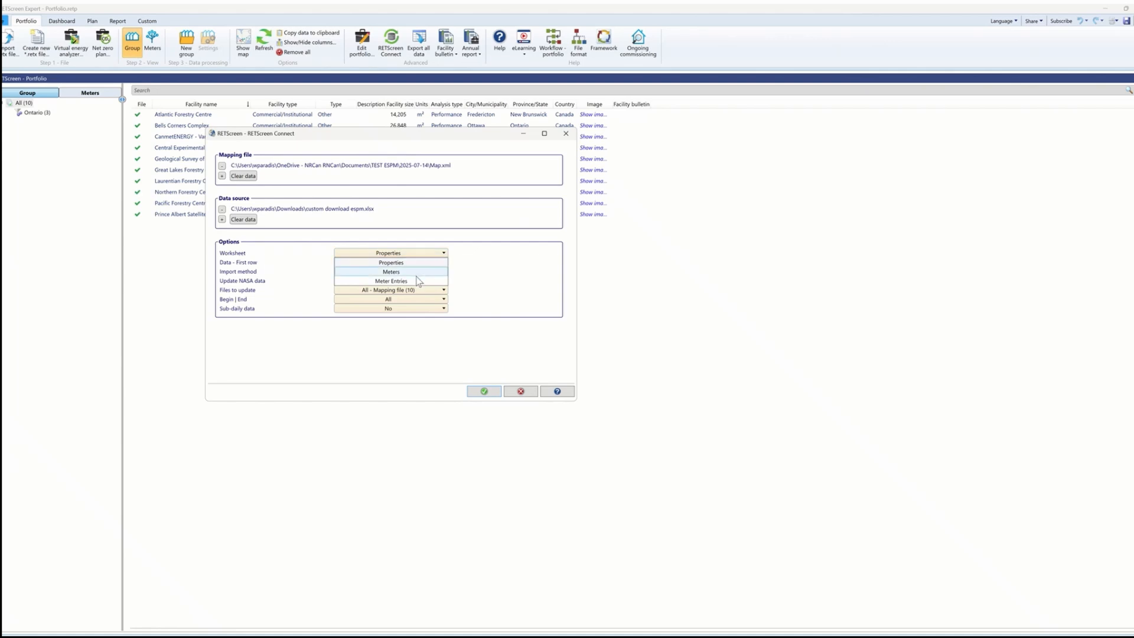
click(418, 281)
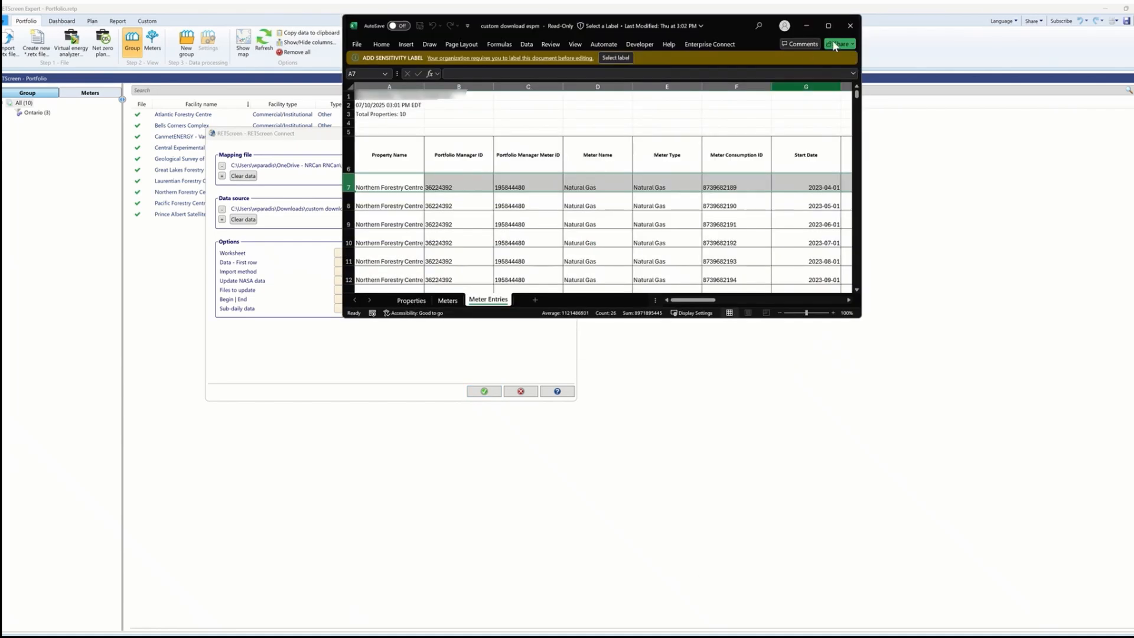
Check the Meter Entries sheet of the custom download workbook for its first data row and set the import's first row to 7.
click(828, 25)
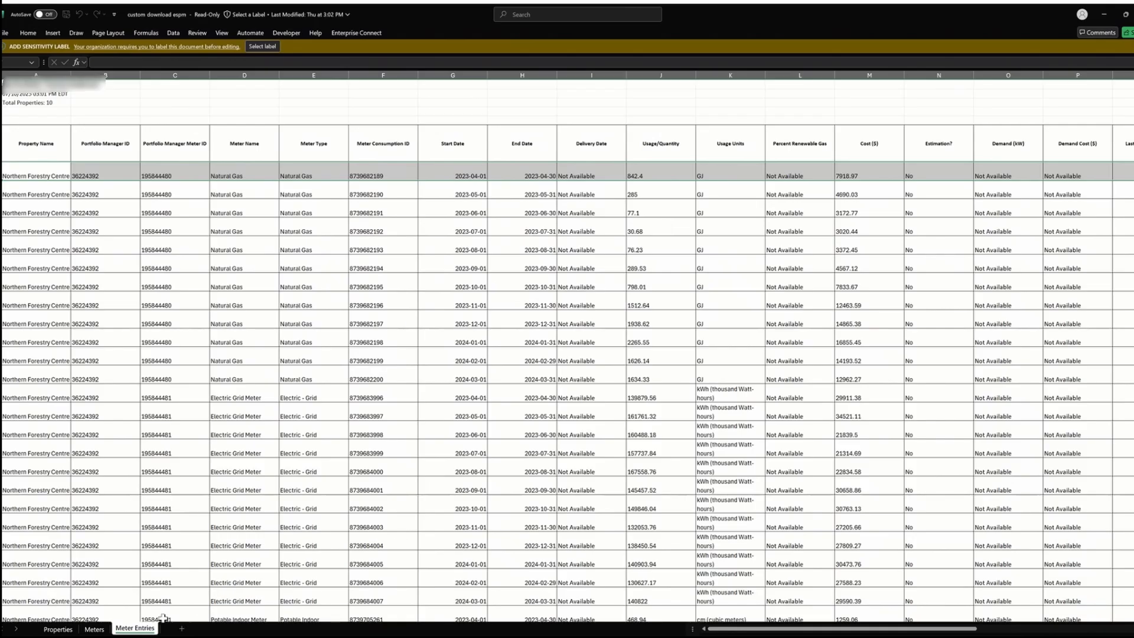
click(359, 357)
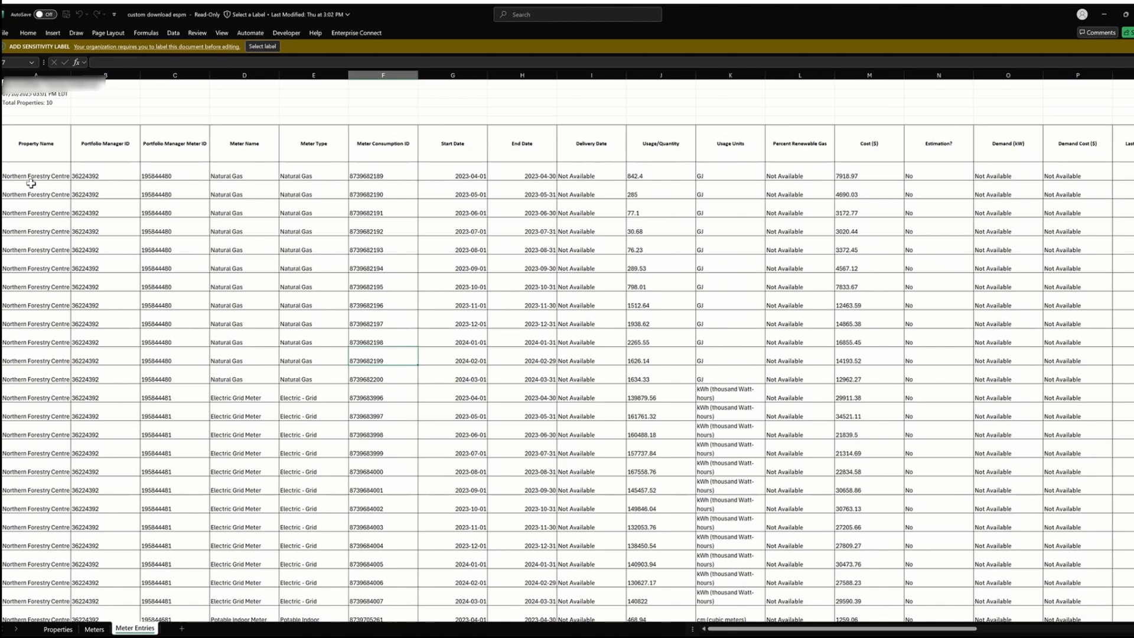
click(1, 176)
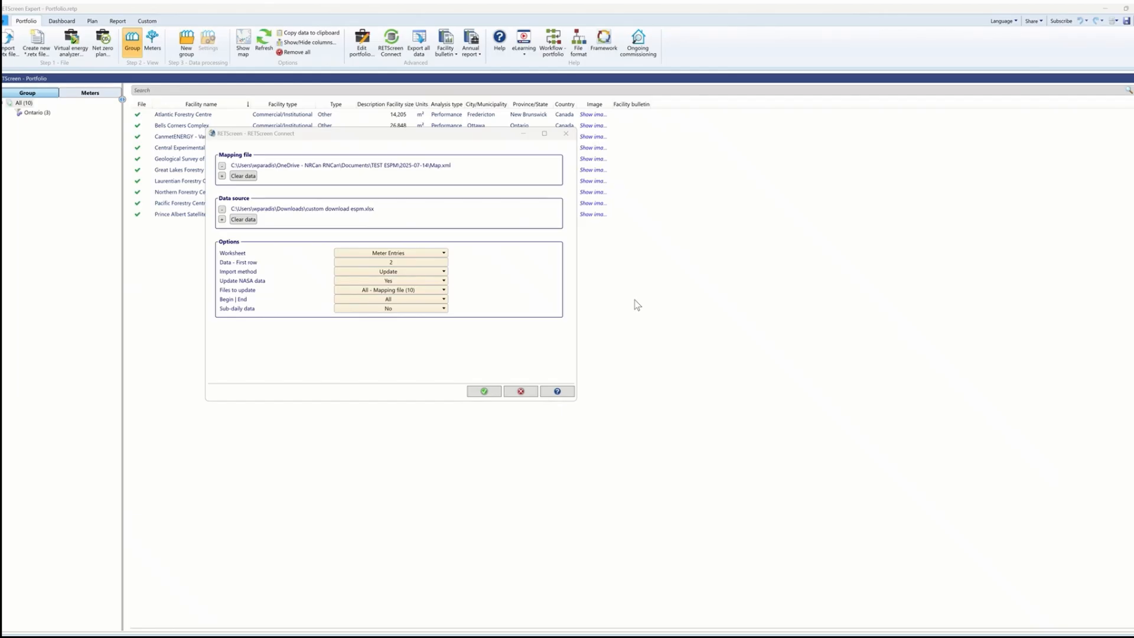
click(401, 262)
key(BackSpace)
text(7)
key(Return)
Review the import methods for the meter entries and select Update.
click(444, 272)
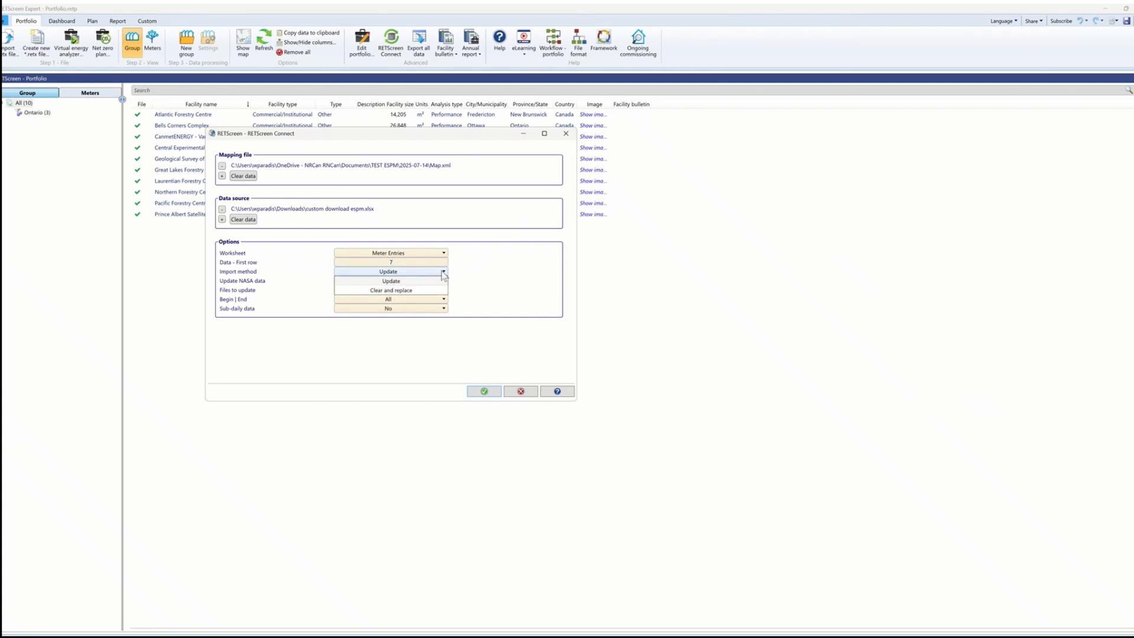
click(443, 273)
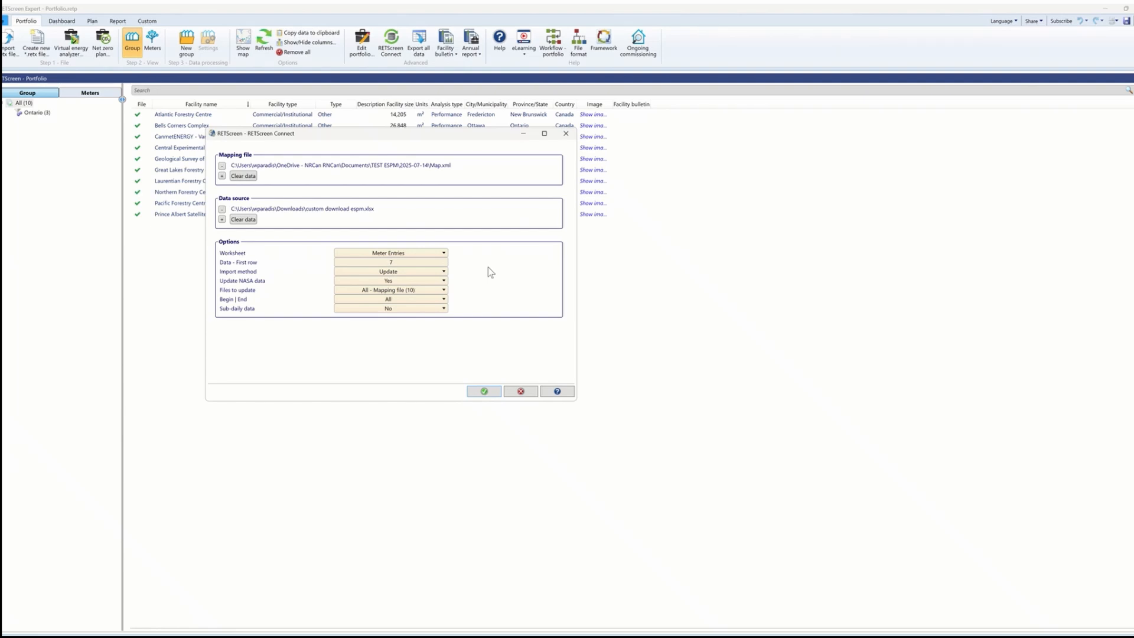
click(430, 272)
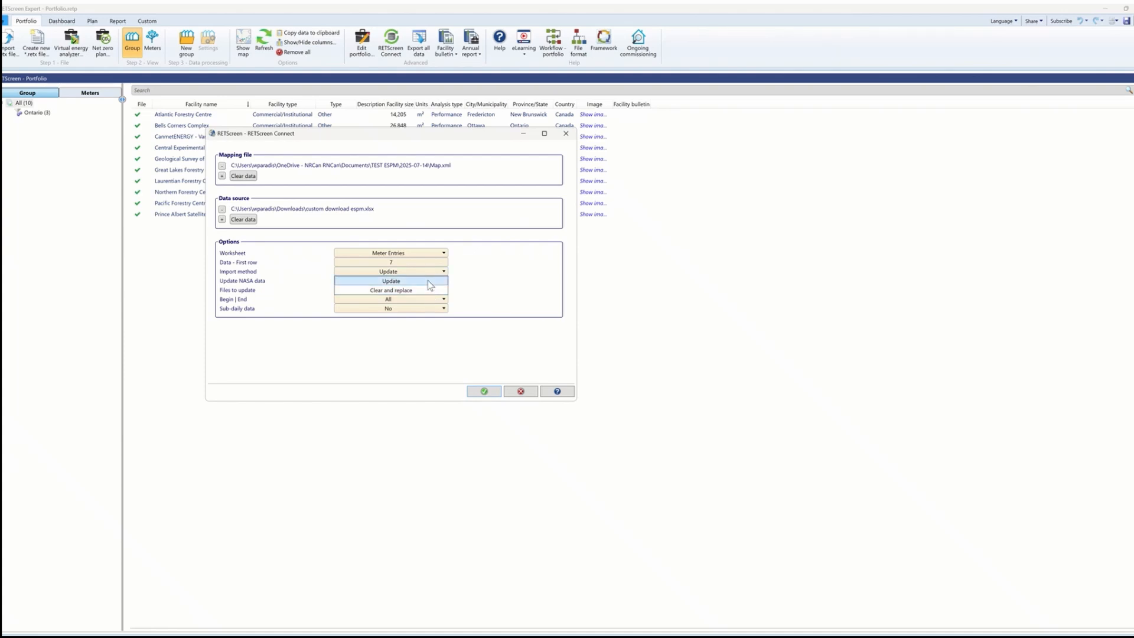
click(430, 282)
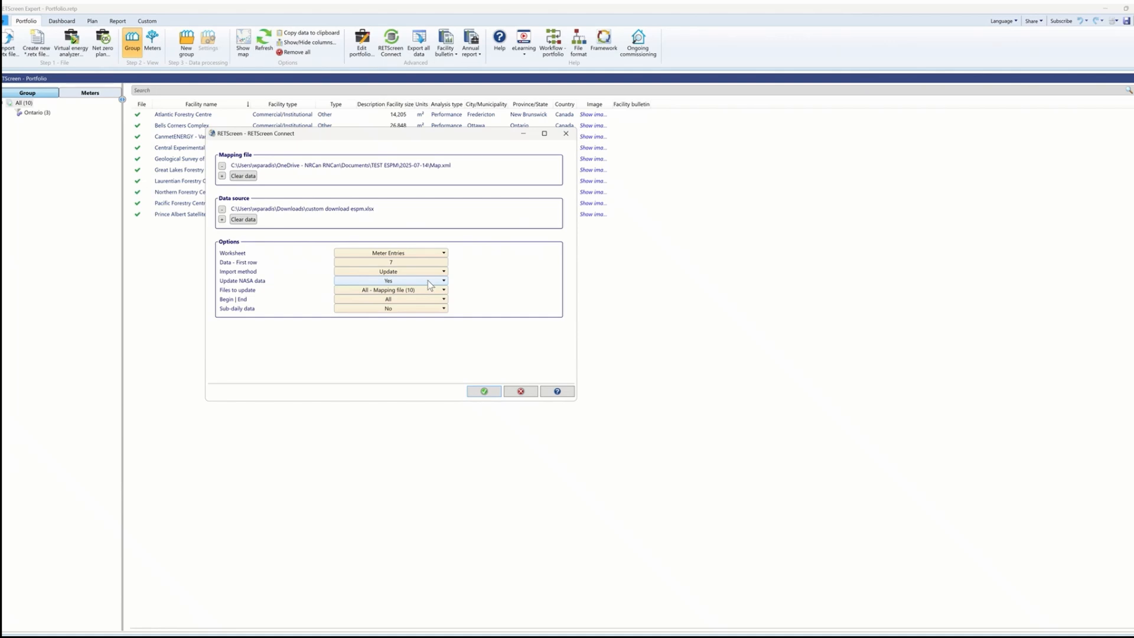
click(430, 282)
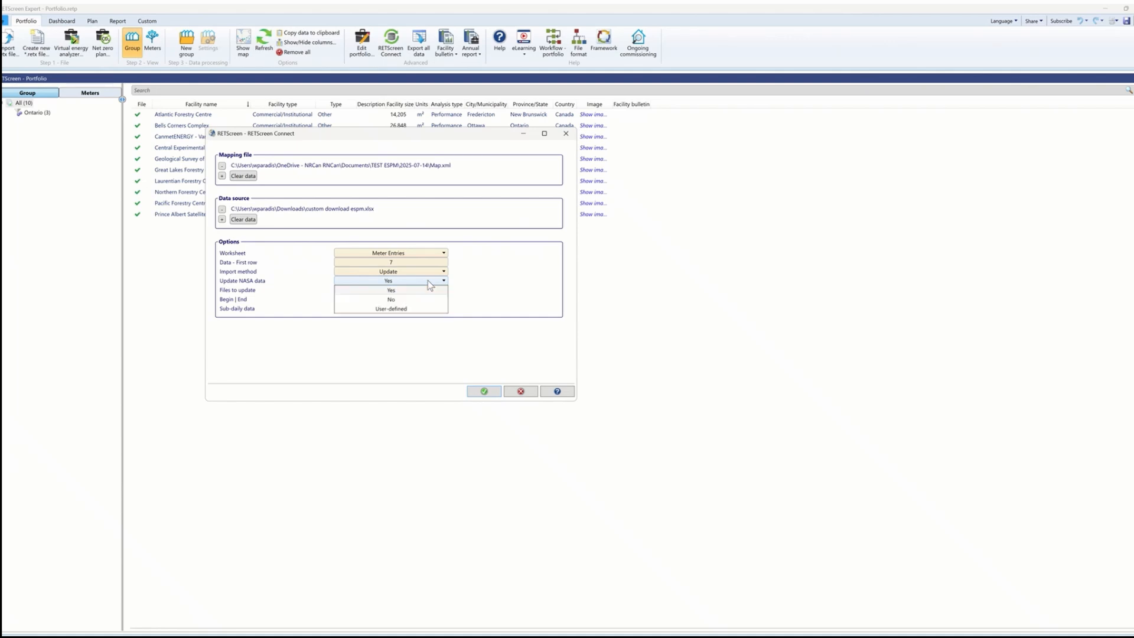
click(414, 309)
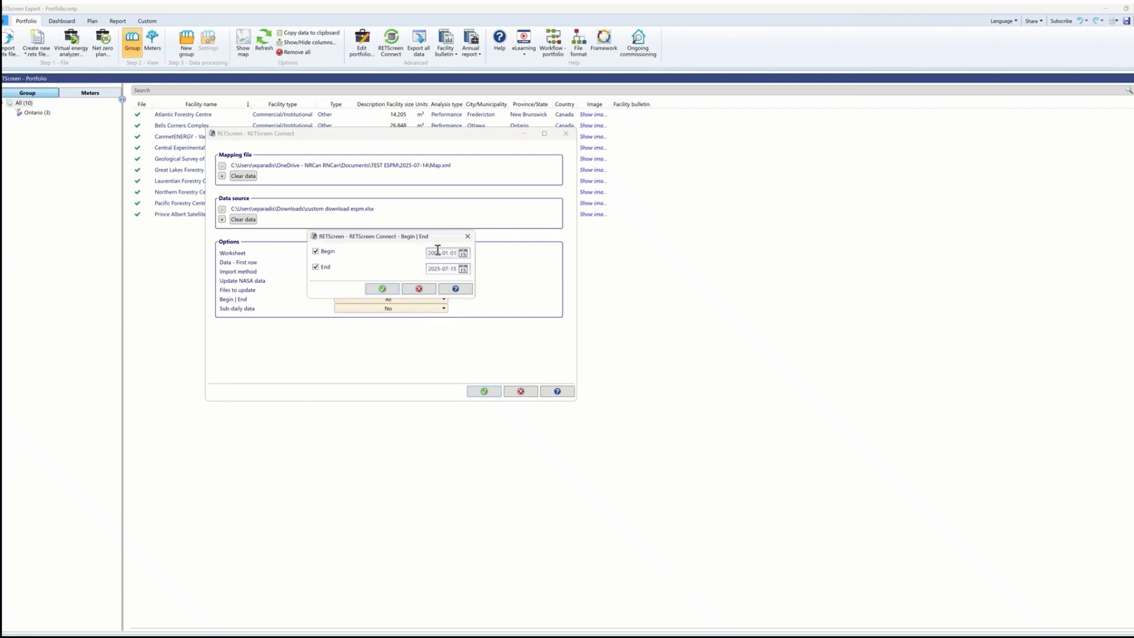
click(427, 290)
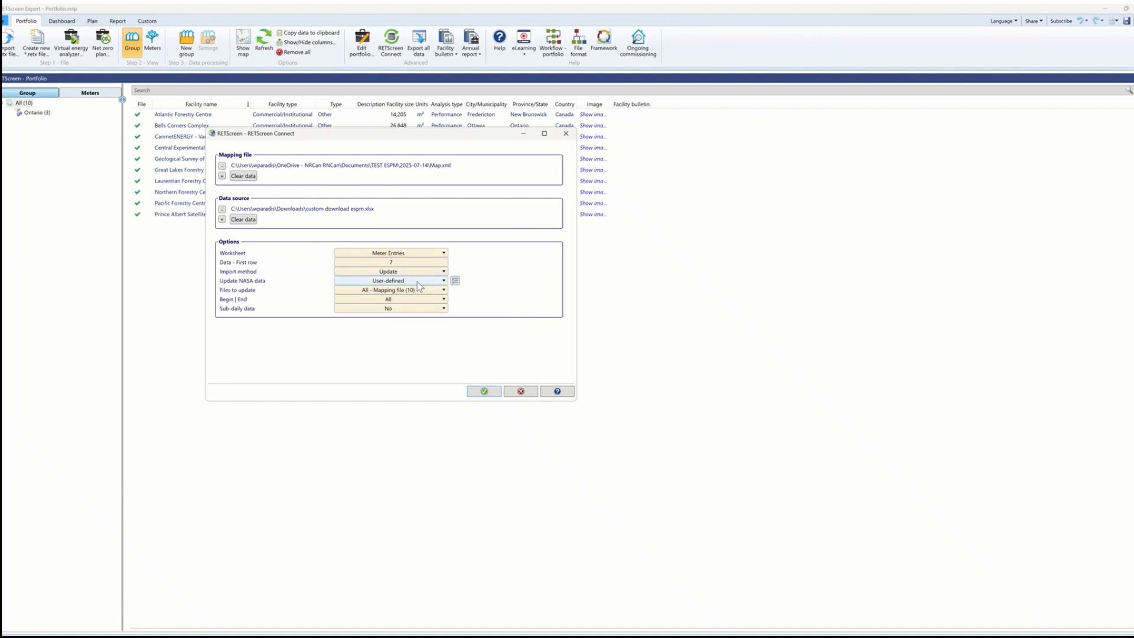
Set Update NASA data to No and limit the files to update to the Ontario group.
click(413, 281)
click(409, 299)
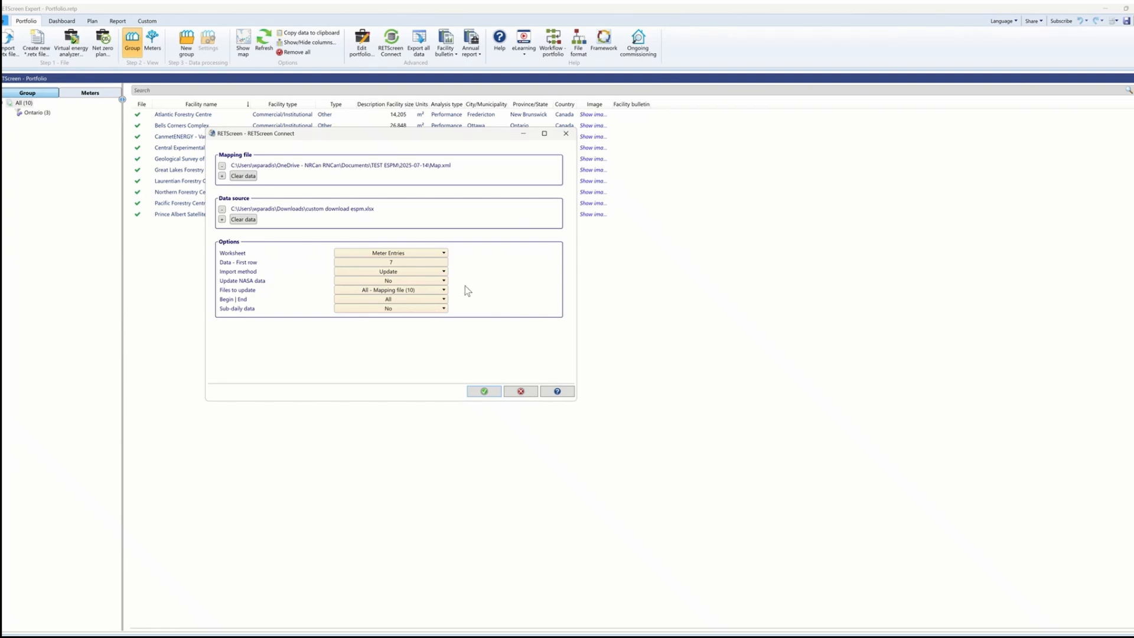
click(439, 291)
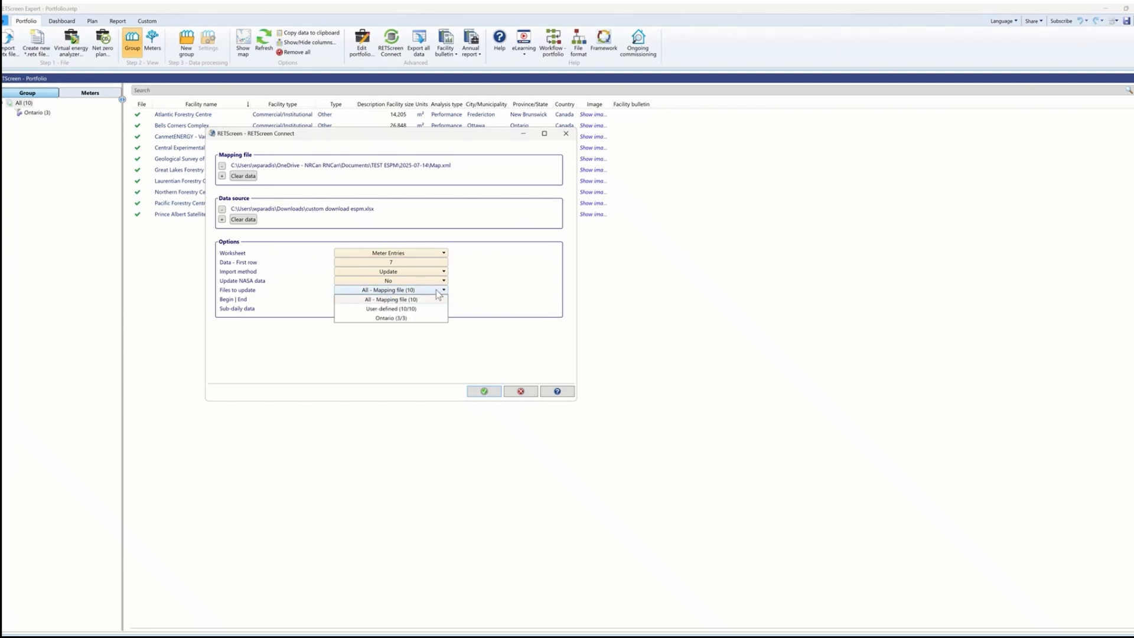
click(406, 318)
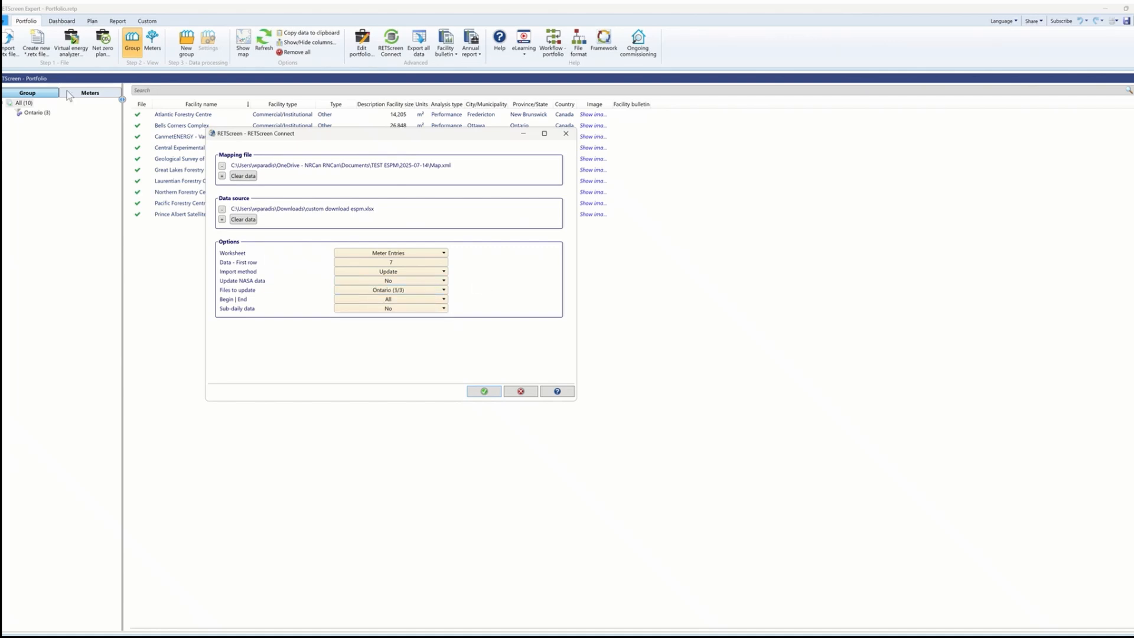
drag(387, 135, 404, 274)
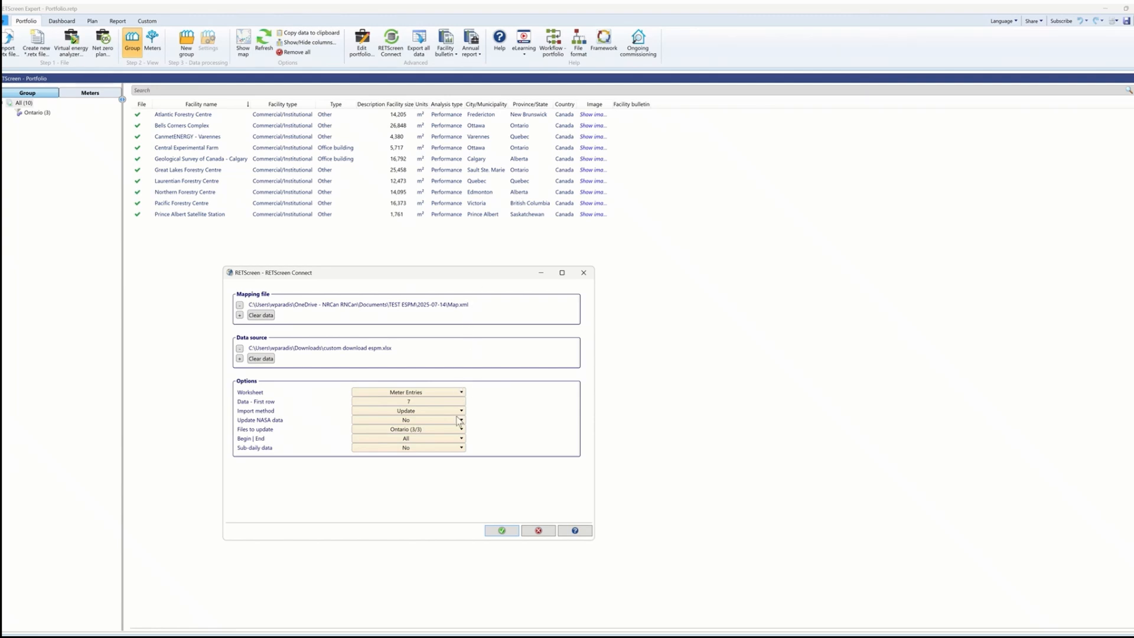
click(448, 430)
click(431, 448)
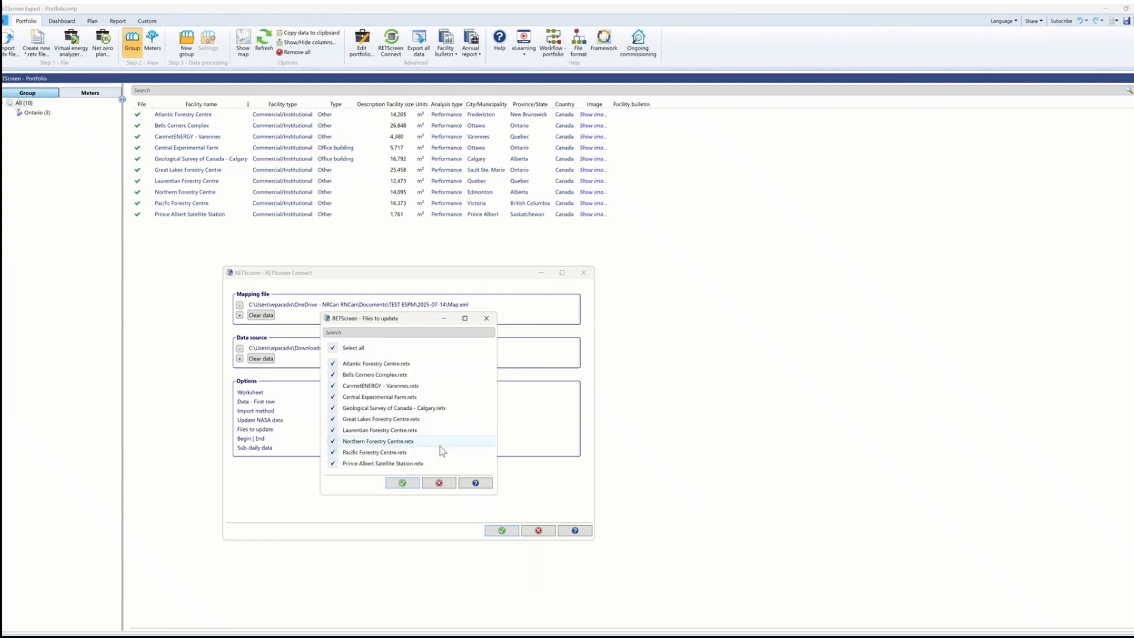
click(440, 484)
Choose the Ontario group again as the files to update, keep Begin | End at All and run the import.
click(426, 430)
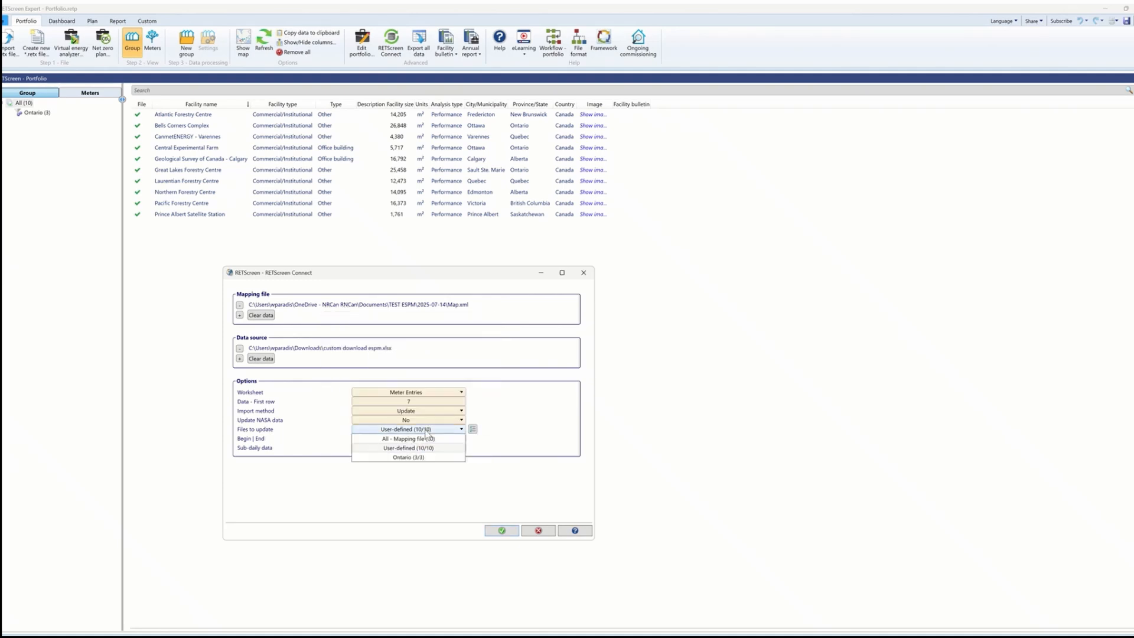
click(422, 460)
click(425, 439)
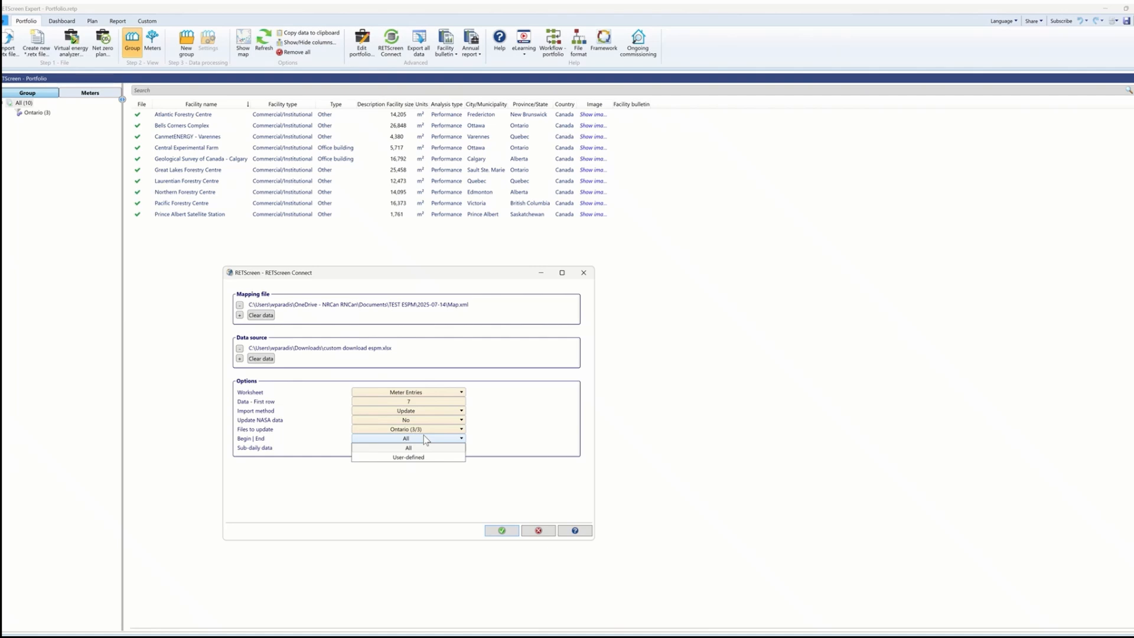
click(536, 396)
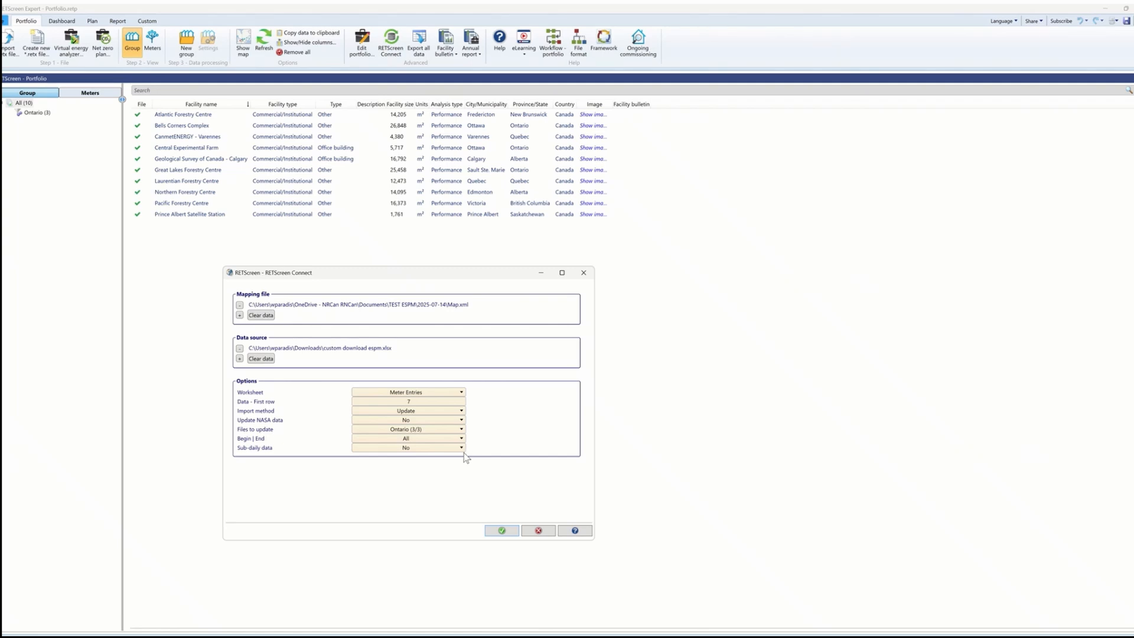
click(499, 534)
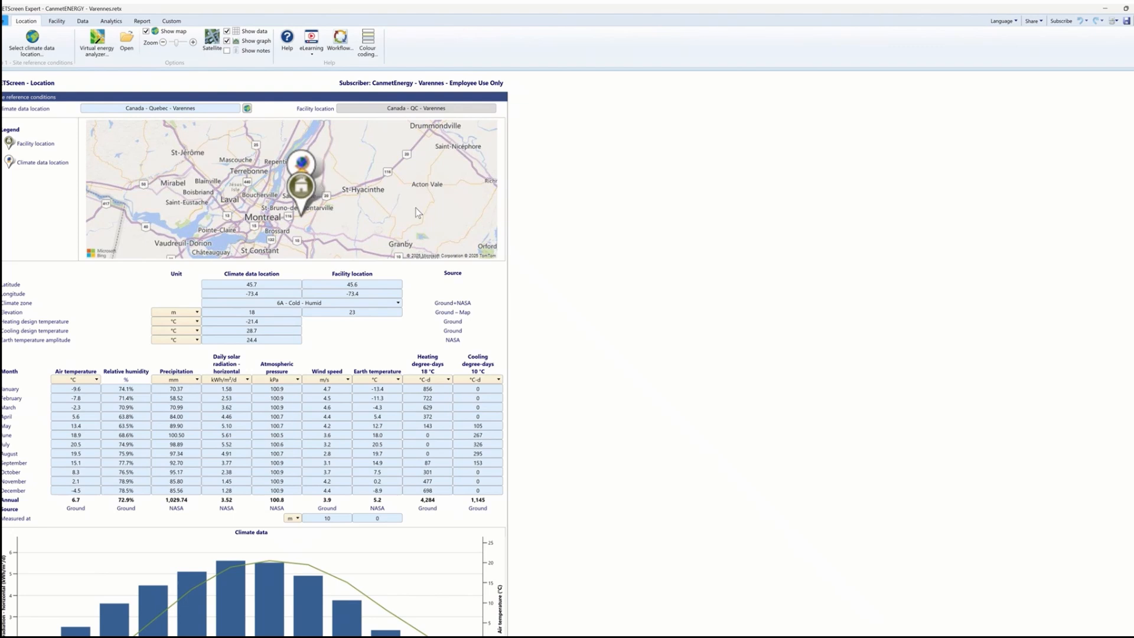
Show the data of the CanmetENERGY - Varennes facility and select its Electric Grid Meter electricity consumption.
click(89, 22)
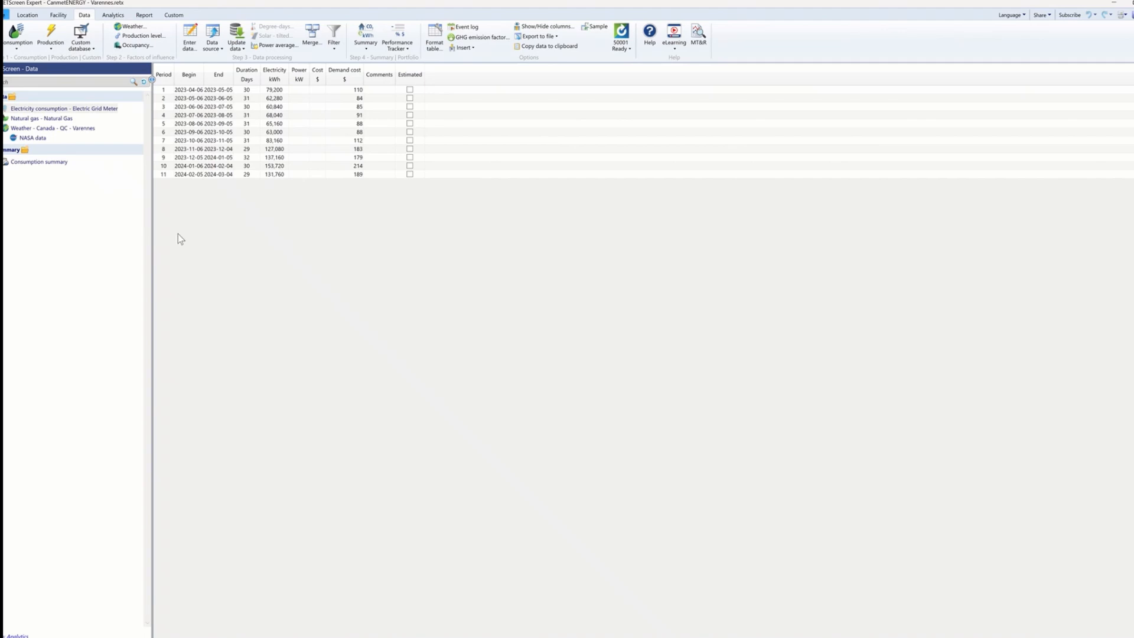
click(56, 116)
click(57, 109)
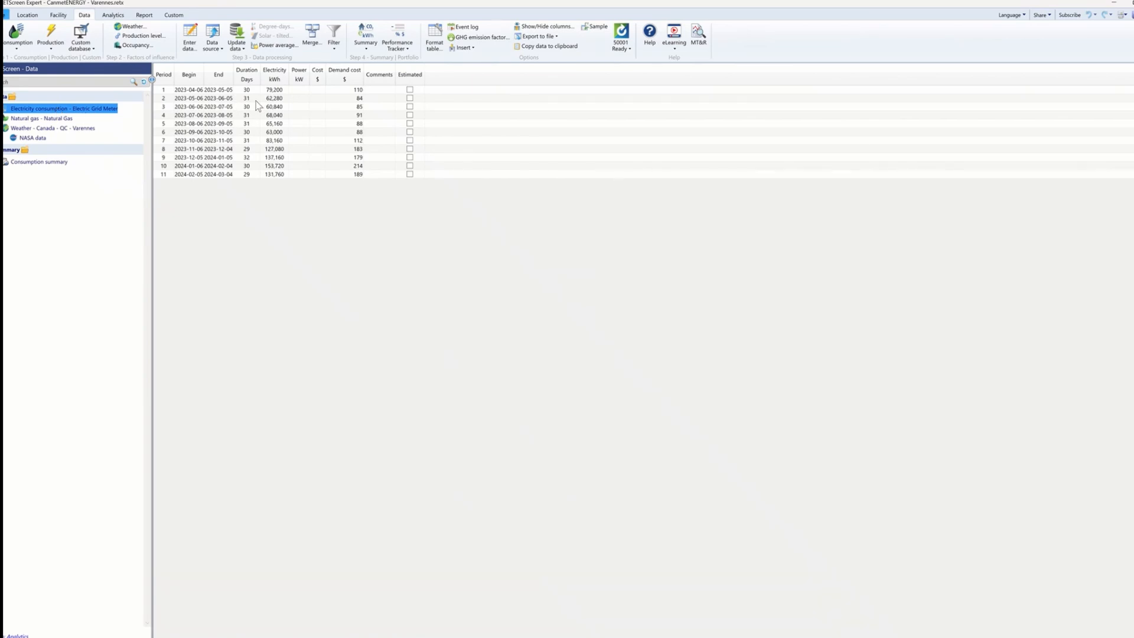
Open ENERGY STAR Portfolio Manager as the data source for the electricity consumption and refresh its facility and meter lists.
click(213, 48)
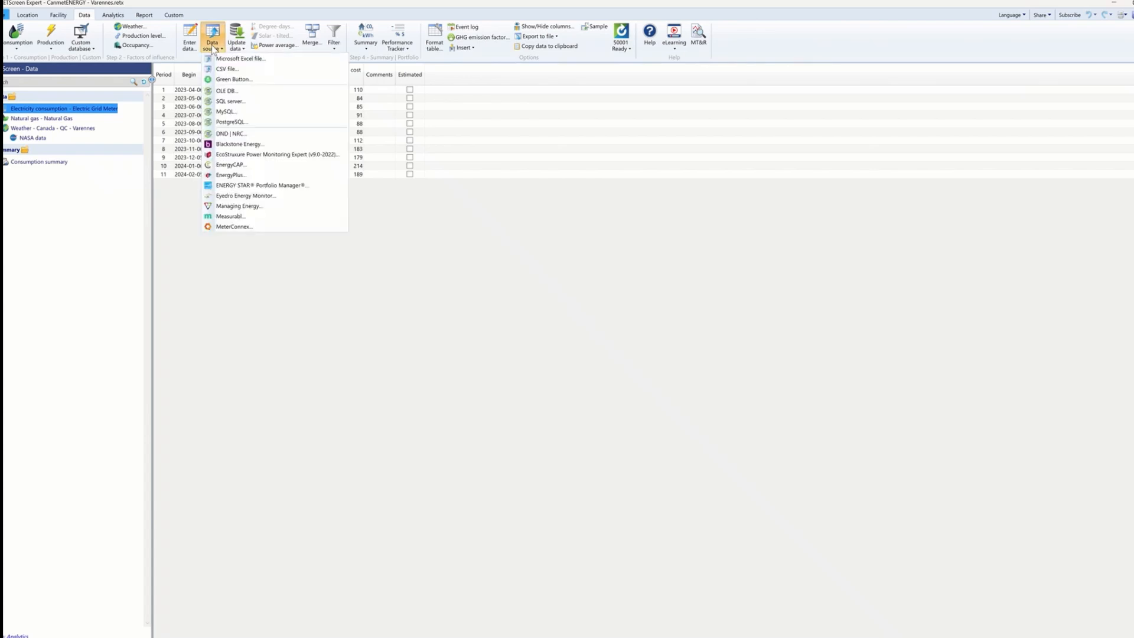
click(267, 186)
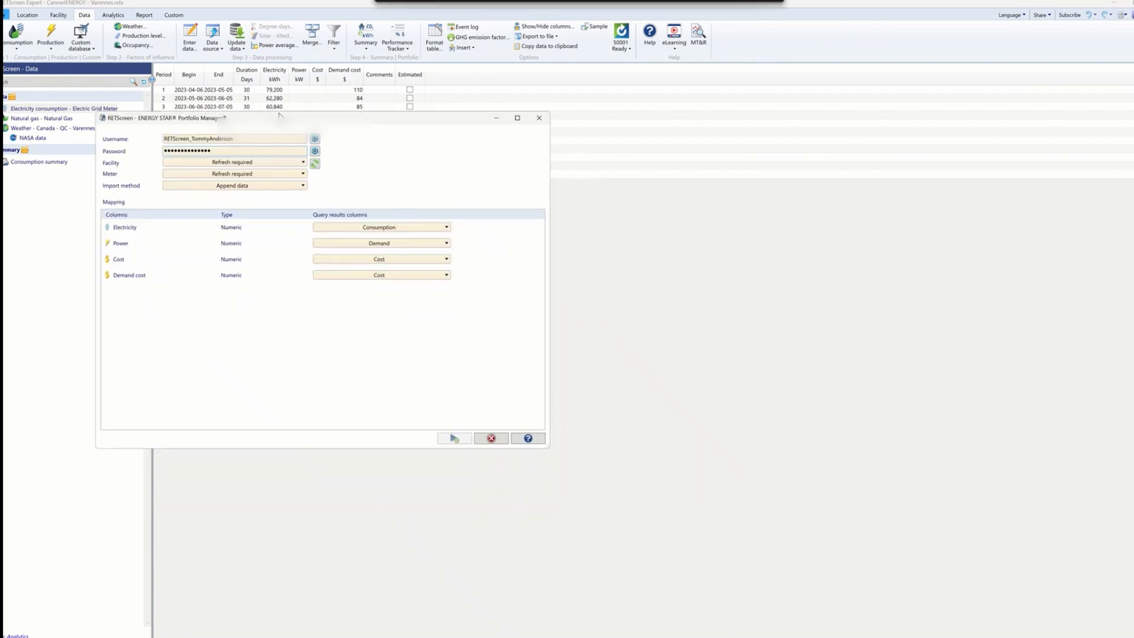
drag(262, 118, 323, 108)
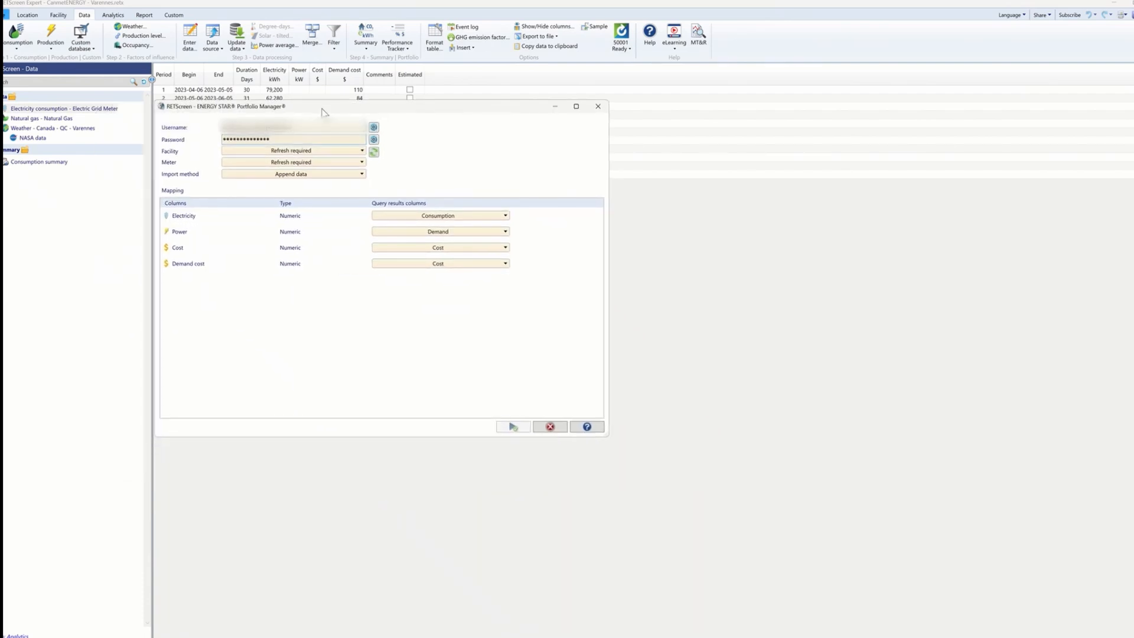
click(374, 152)
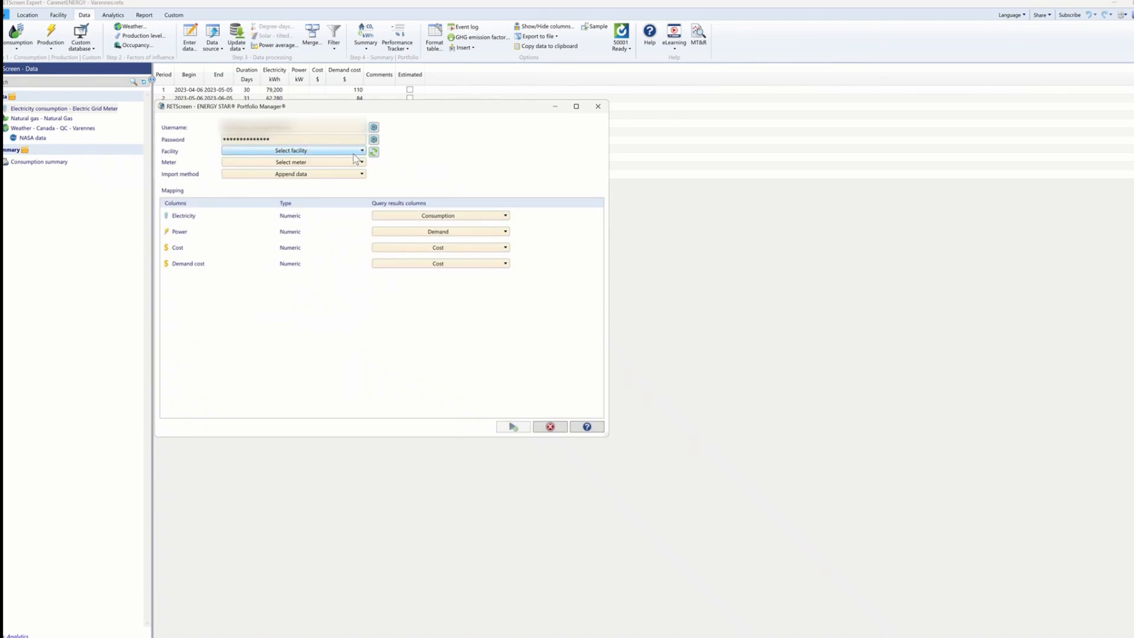
Find the CanmetENERGY - Varennes facility by searching "var" and select its Electric Grid Meter.
click(355, 151)
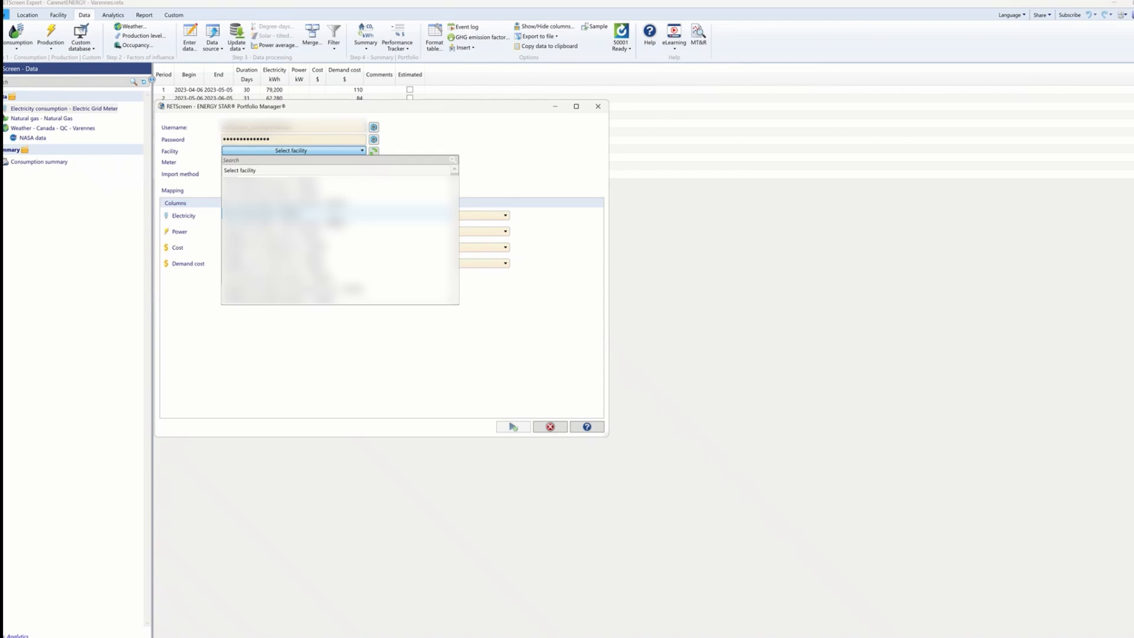
text(var)
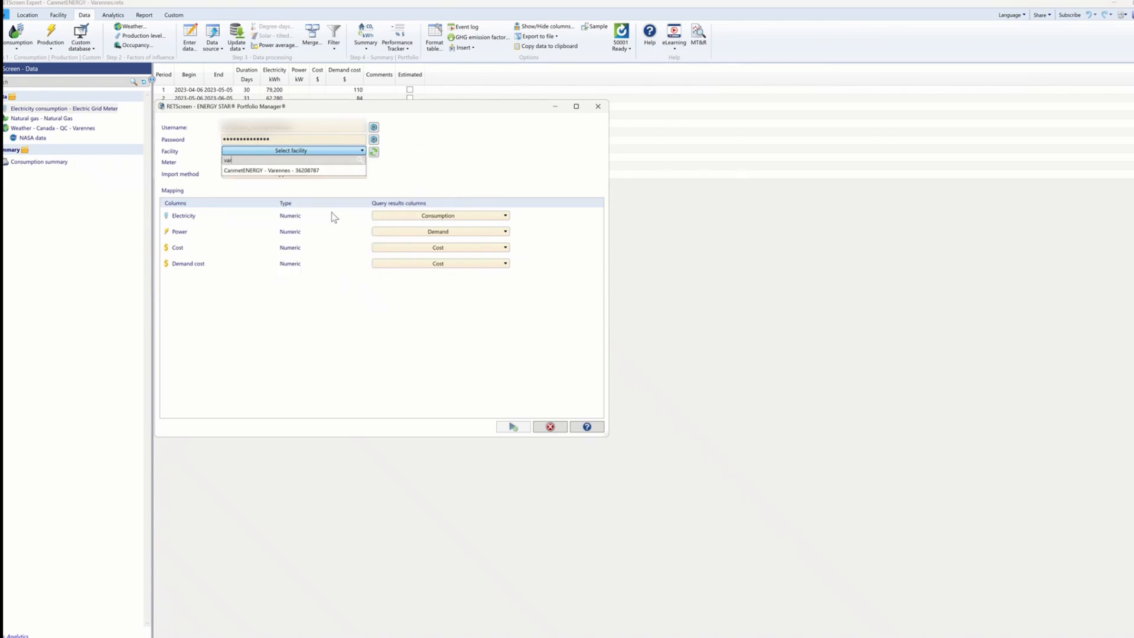
click(302, 170)
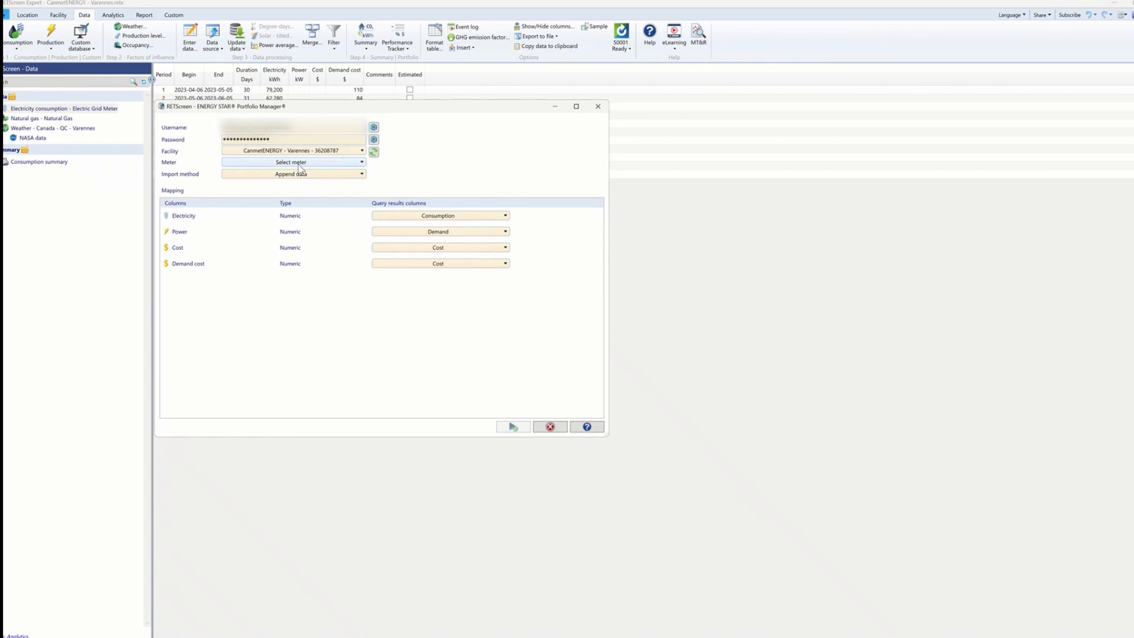
click(299, 163)
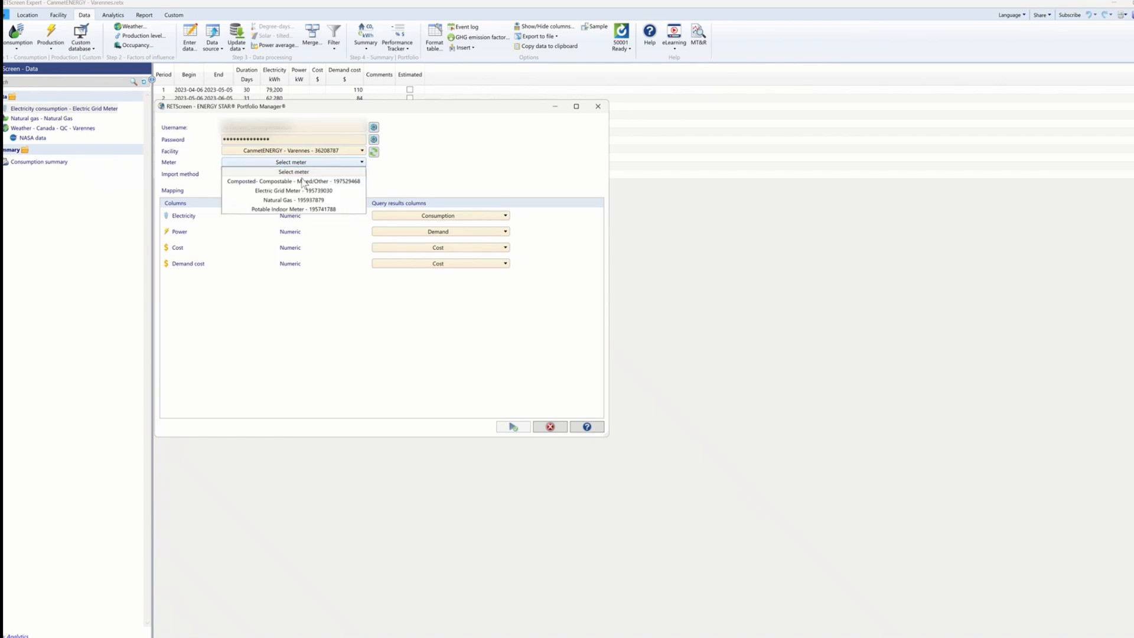
click(305, 191)
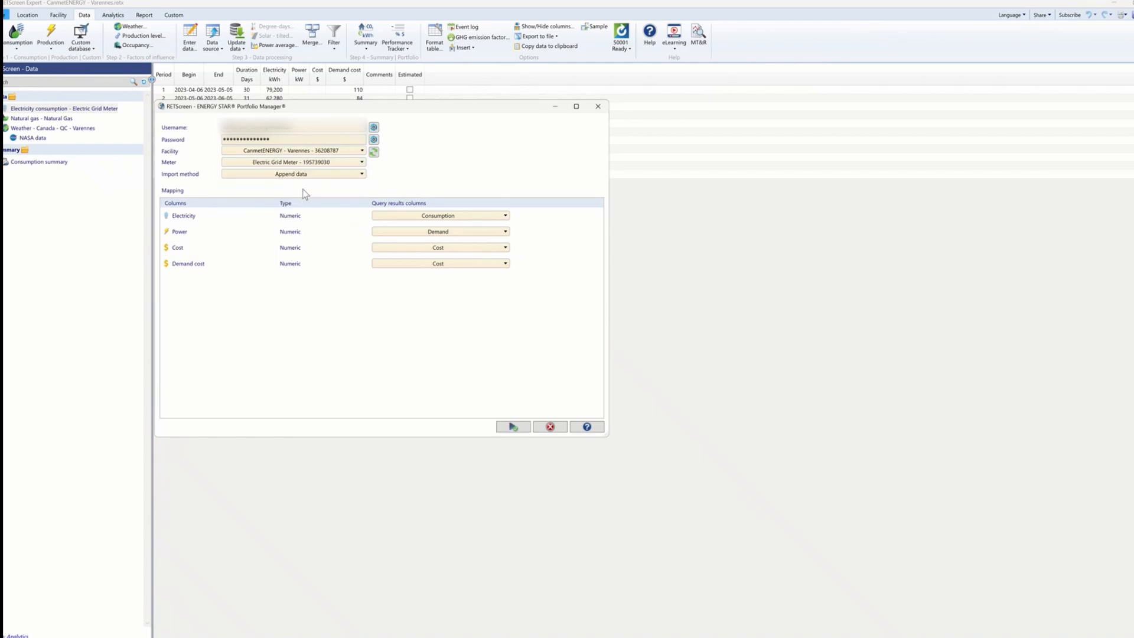
Keep Append data as the import method and import the electric grid meter's data.
click(308, 175)
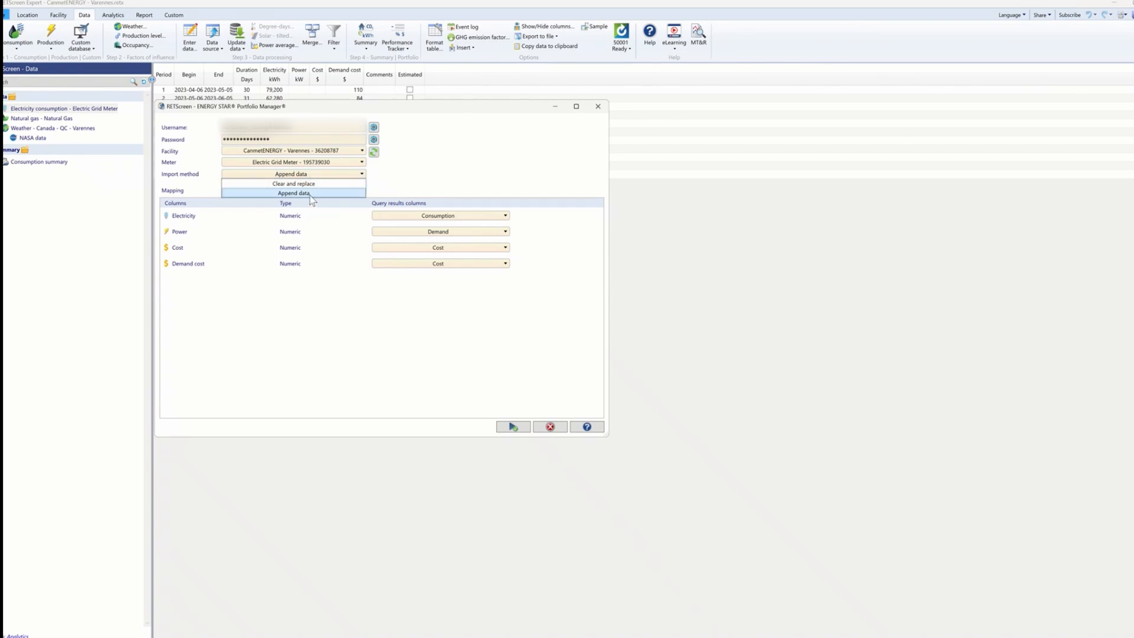
click(309, 193)
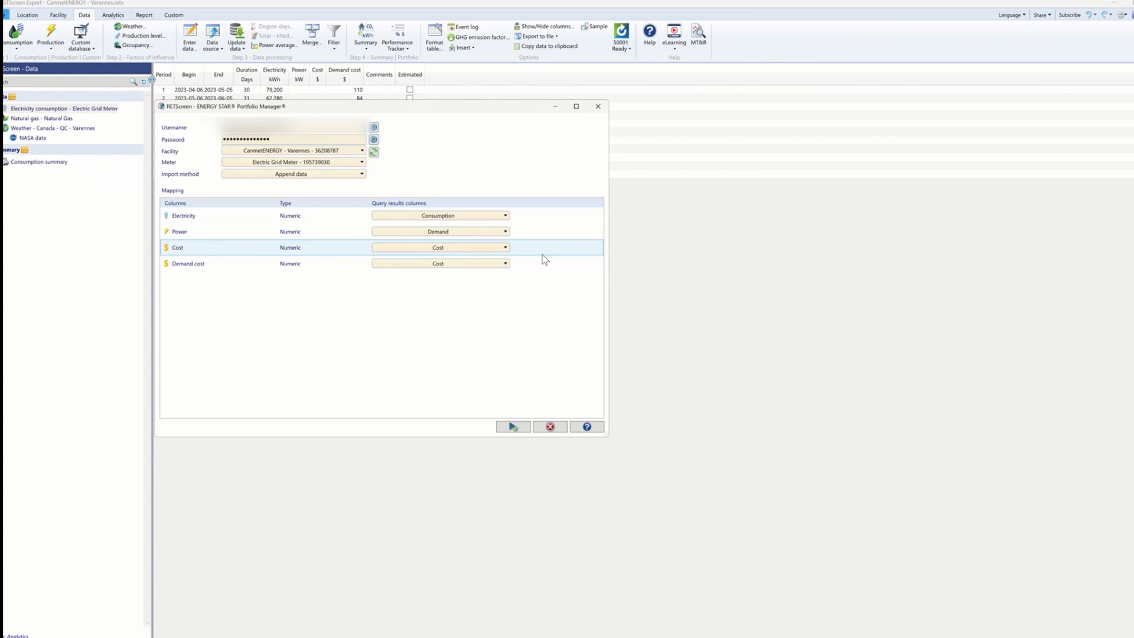
click(512, 426)
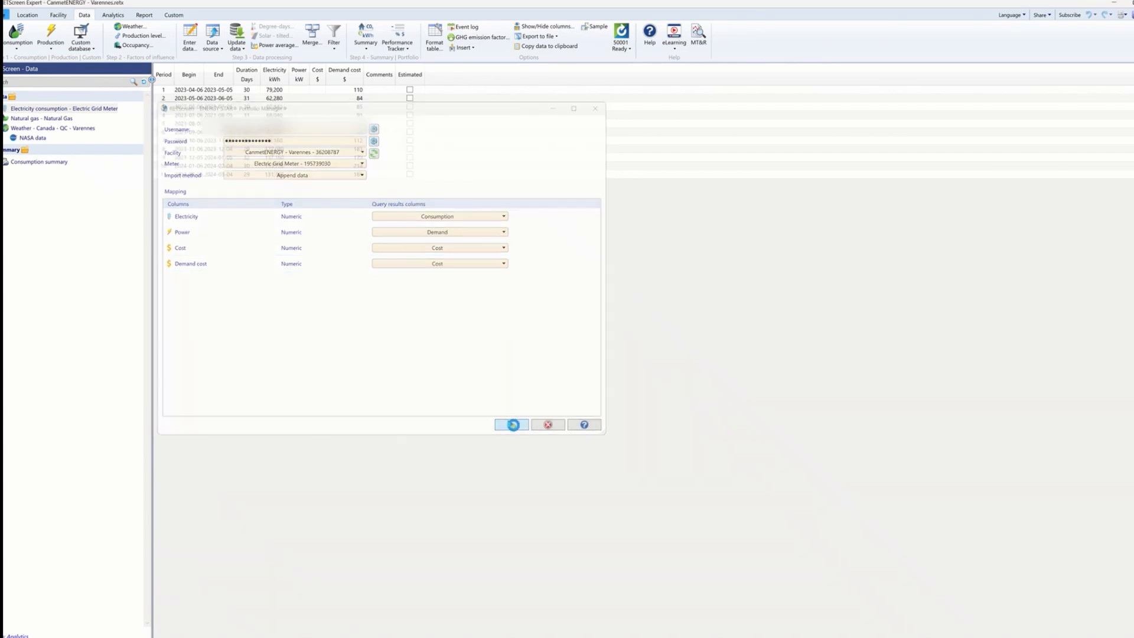